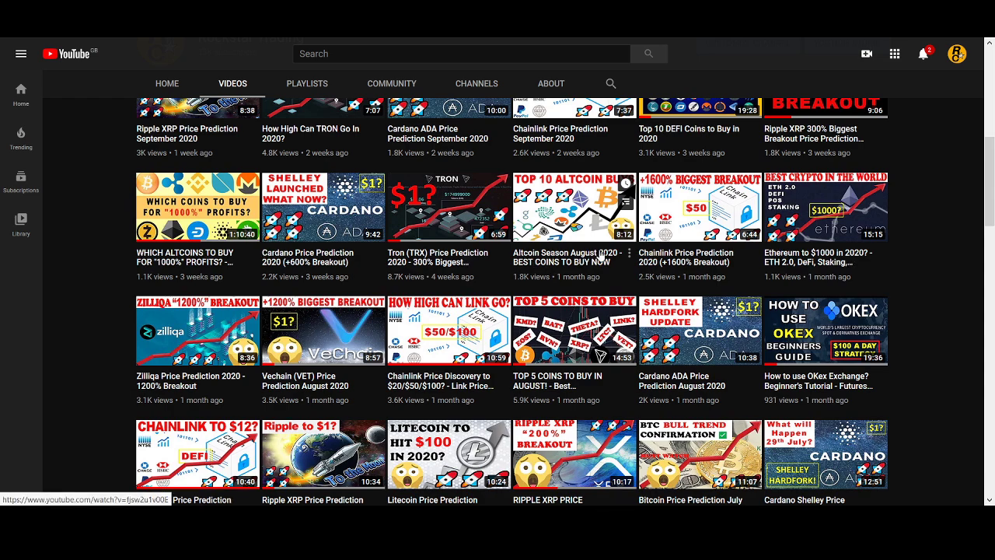
scroll(599, 257, "up", 2)
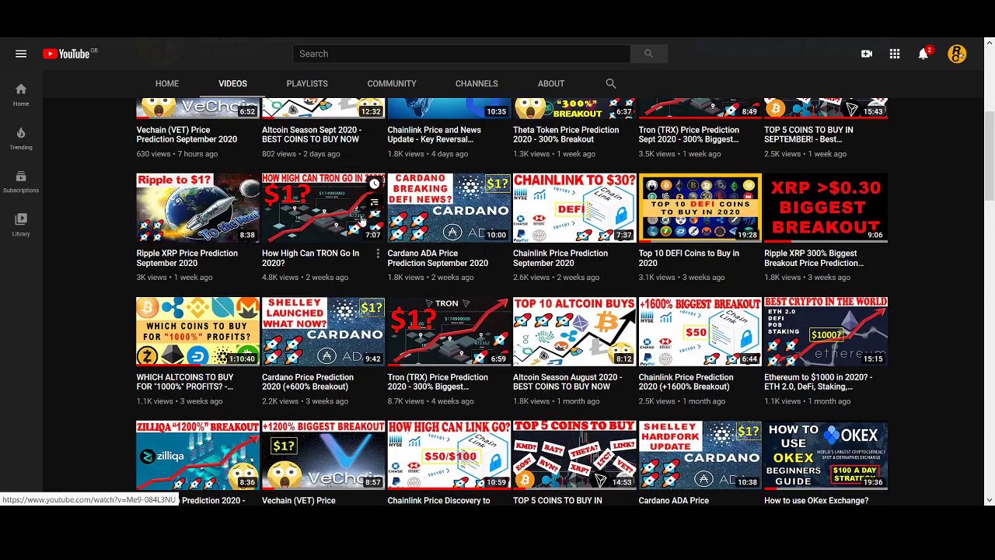
scroll(353, 217, "up", 4)
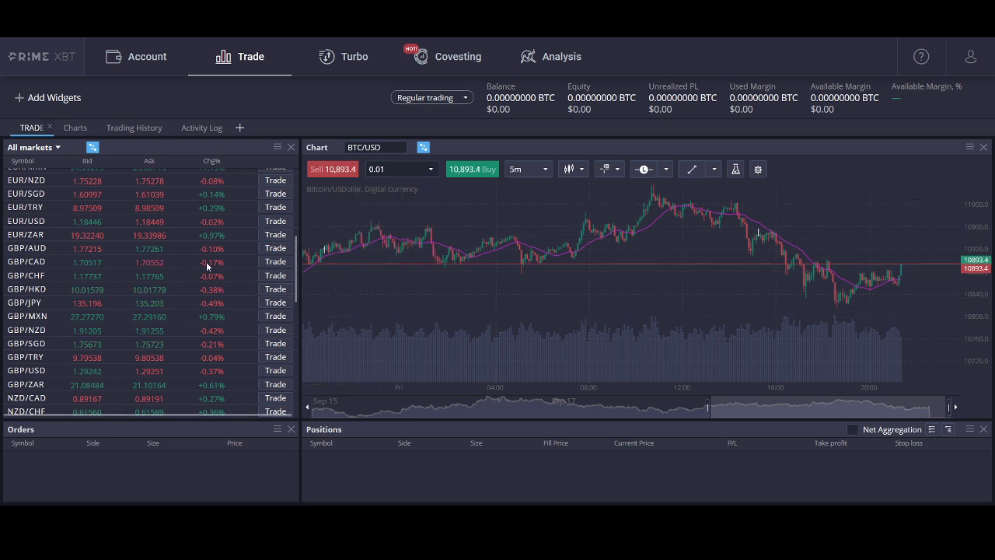
Step: Preview a BTC/USD market buy order with the stop loss and take profit options enabled, and dismiss it without sending
scroll(206, 268, "up", 8)
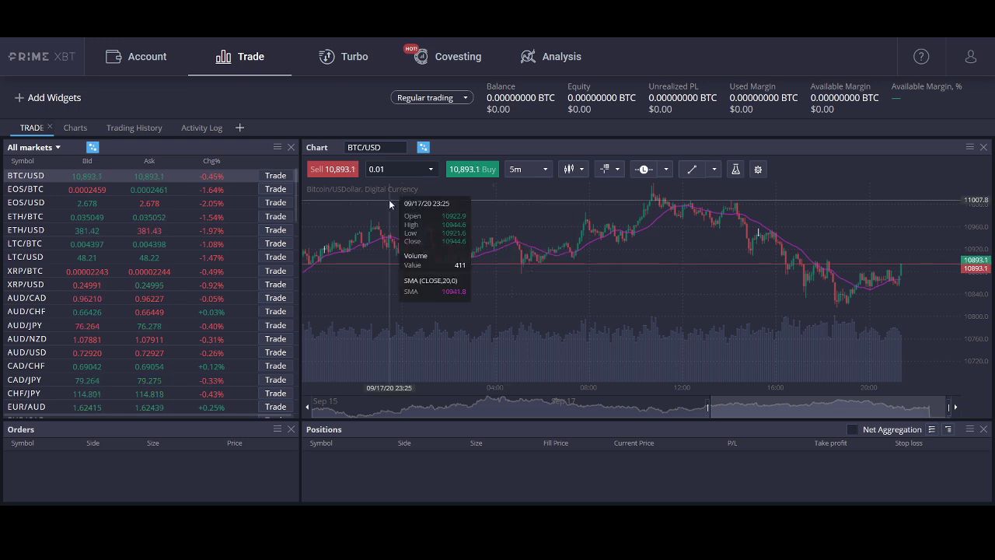
left_click(492, 170)
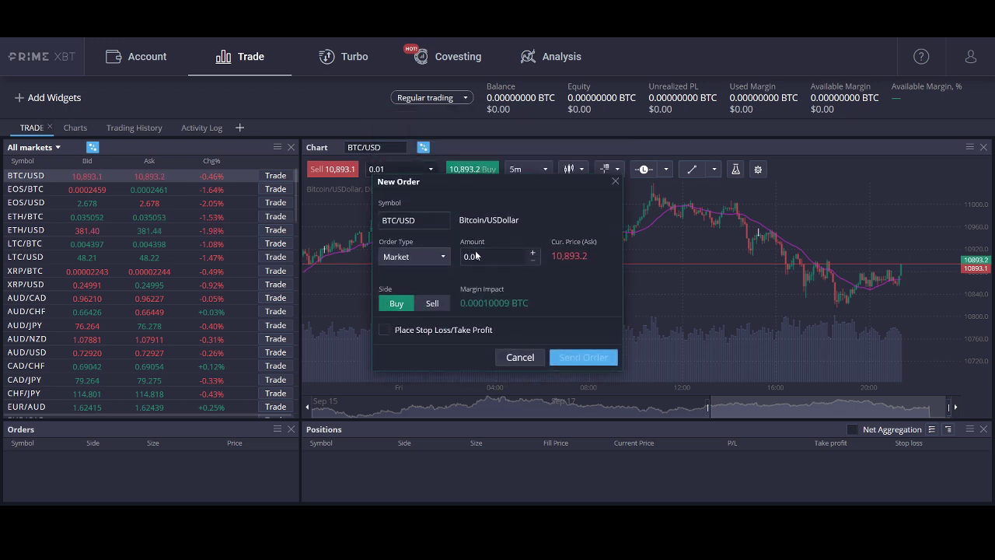
left_click(411, 328)
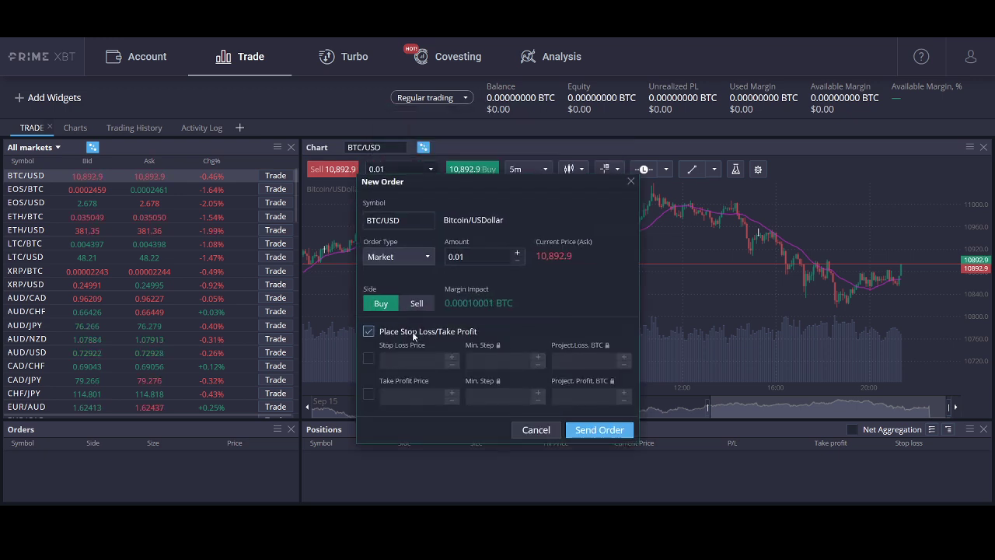
left_click(632, 184)
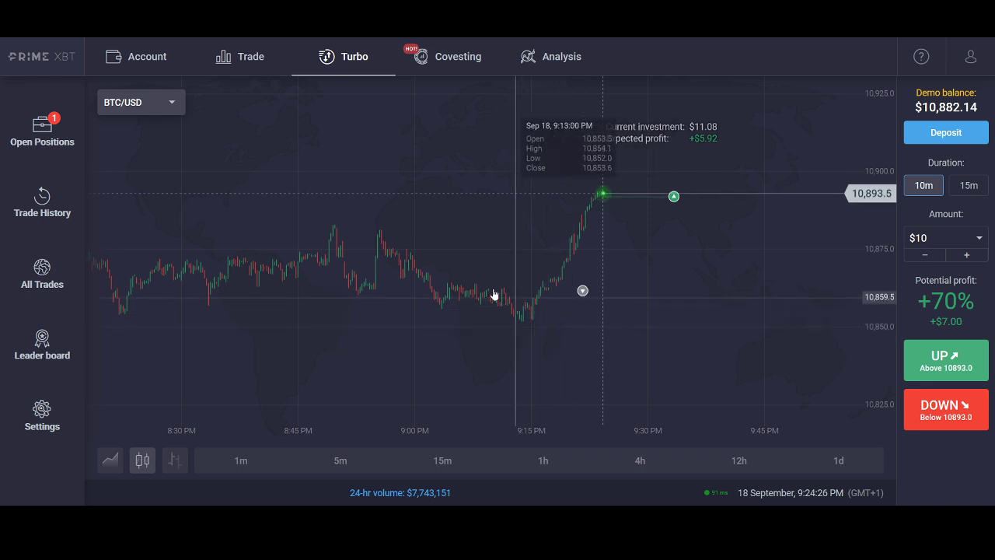
Step: View the Covesting strategy rating, and look through the full All markets list on the Trade page
left_click(455, 56)
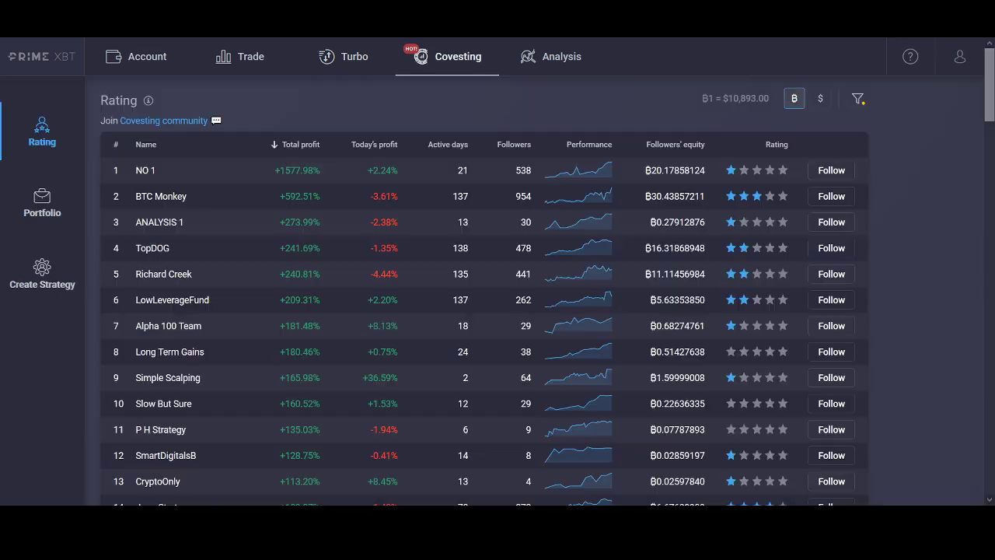
left_click(233, 62)
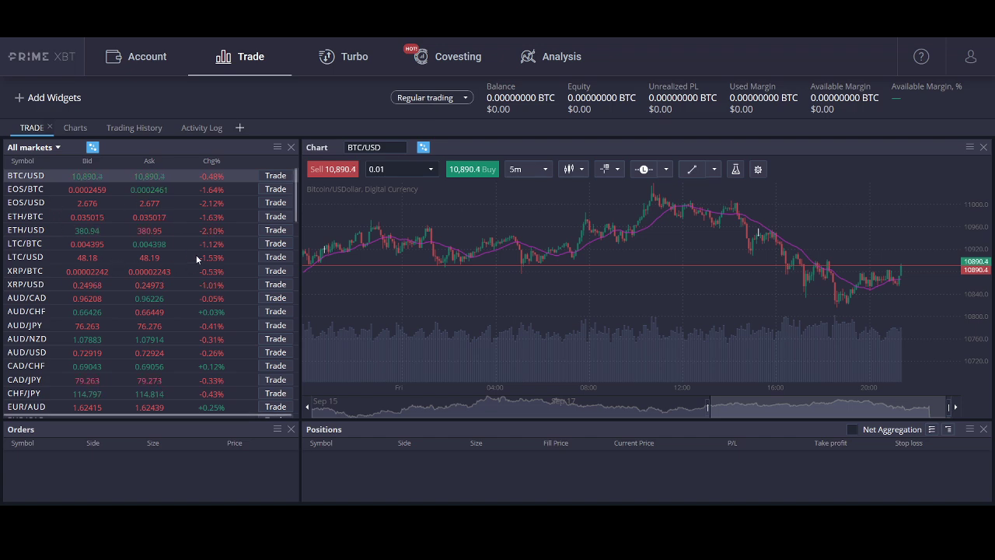
scroll(178, 252, "down", 10)
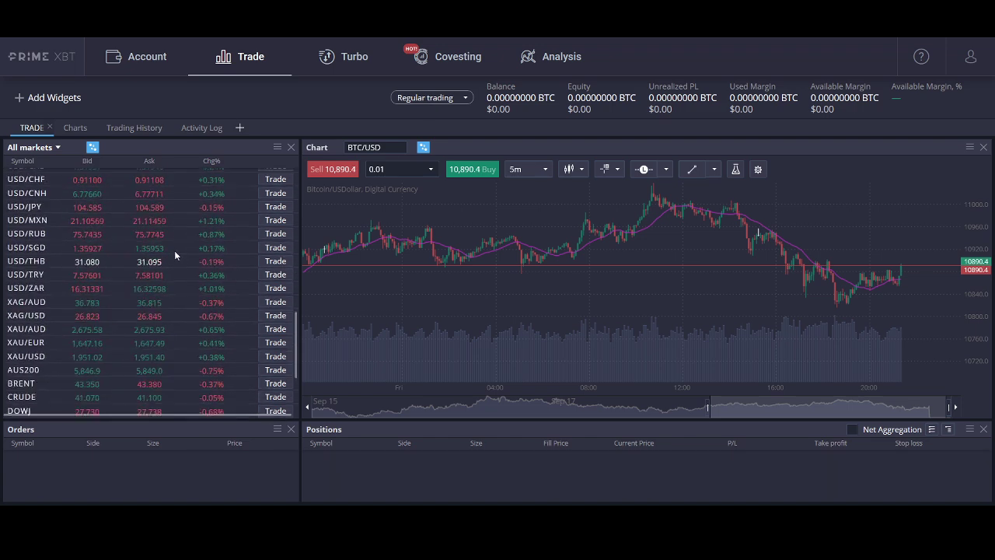
scroll(174, 252, "down", 3)
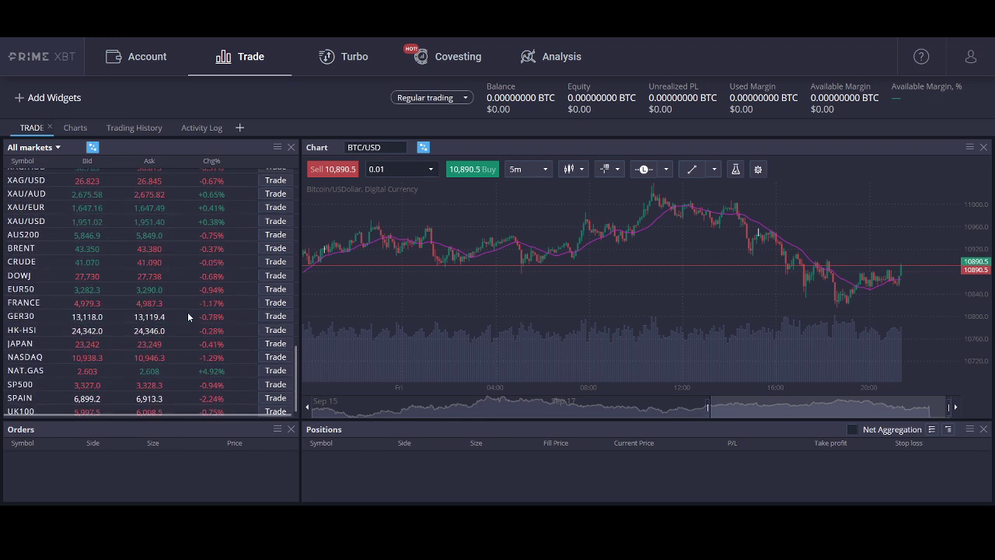
scroll(93, 286, "up", 5)
scroll(93, 286, "up", 8)
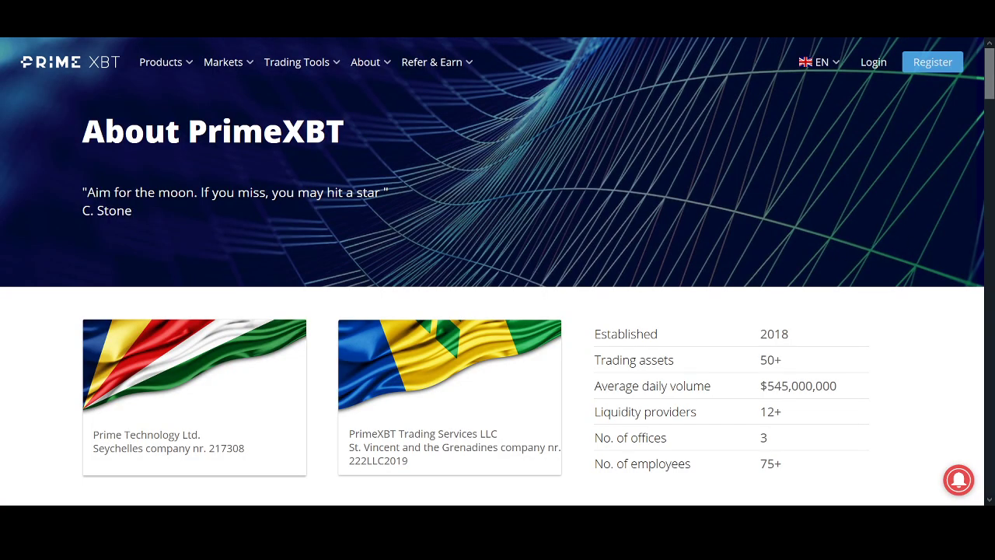
Step: Examine the About PrimeXBT page from the company facts down to the contact information
scroll(396, 261, "down", 3)
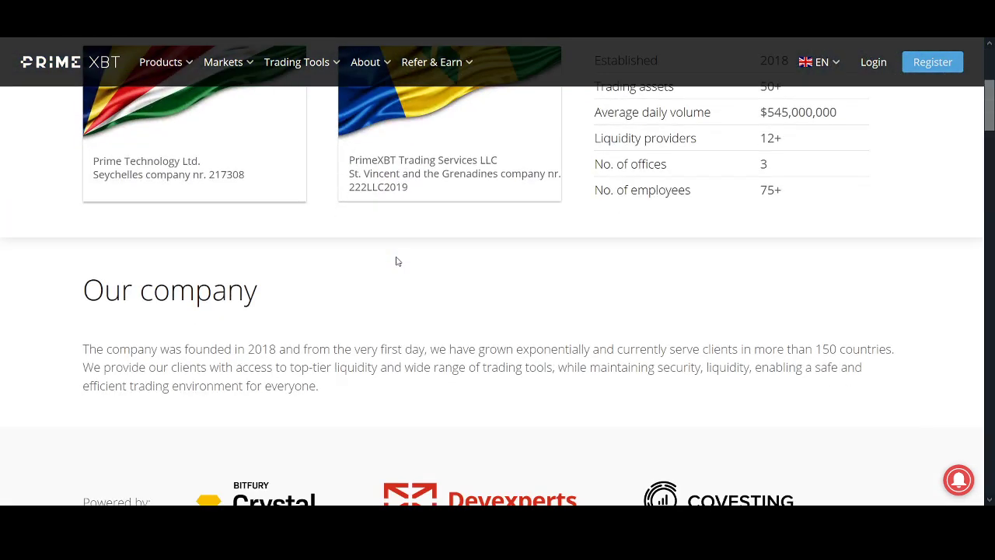
scroll(397, 261, "down", 4)
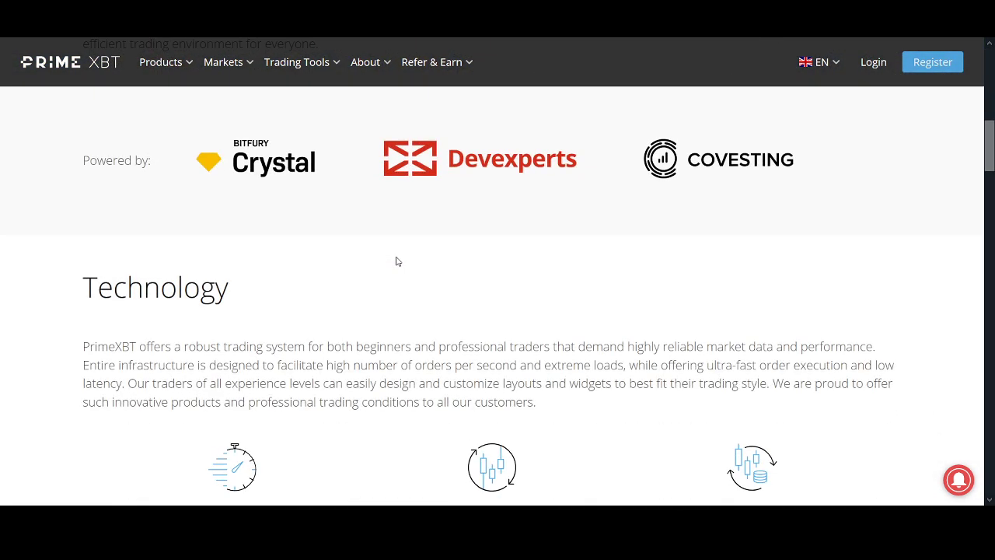
scroll(396, 261, "down", 6)
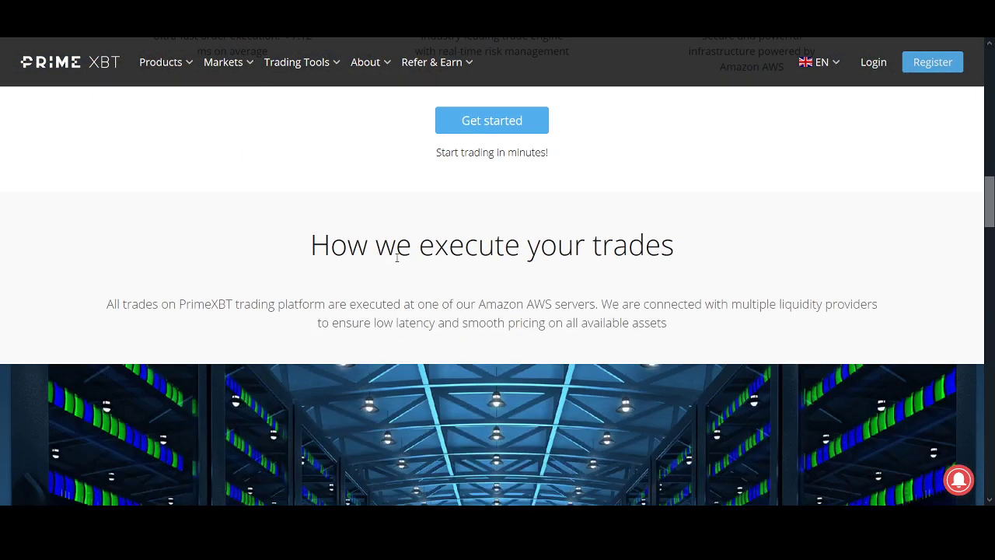
scroll(397, 257, "down", 10)
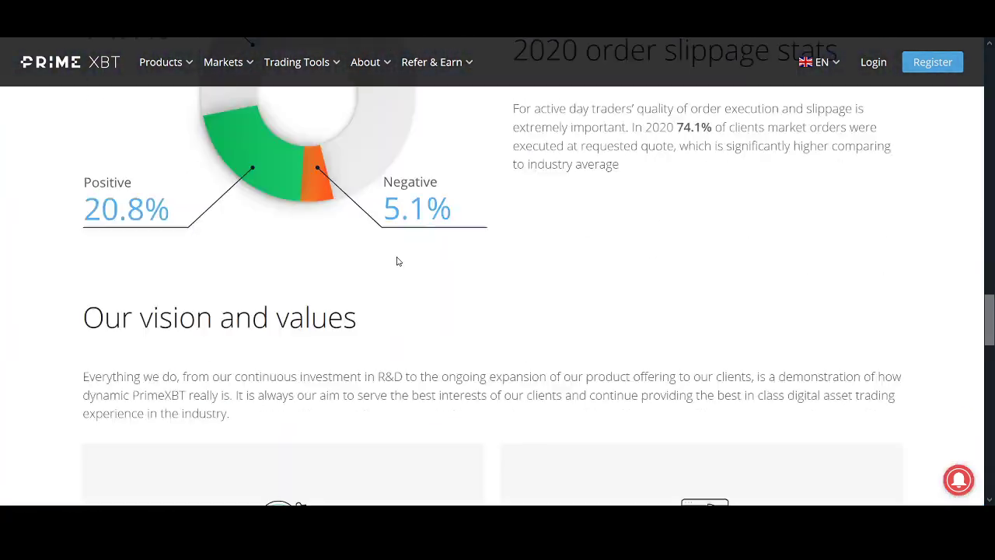
scroll(397, 260, "down", 7)
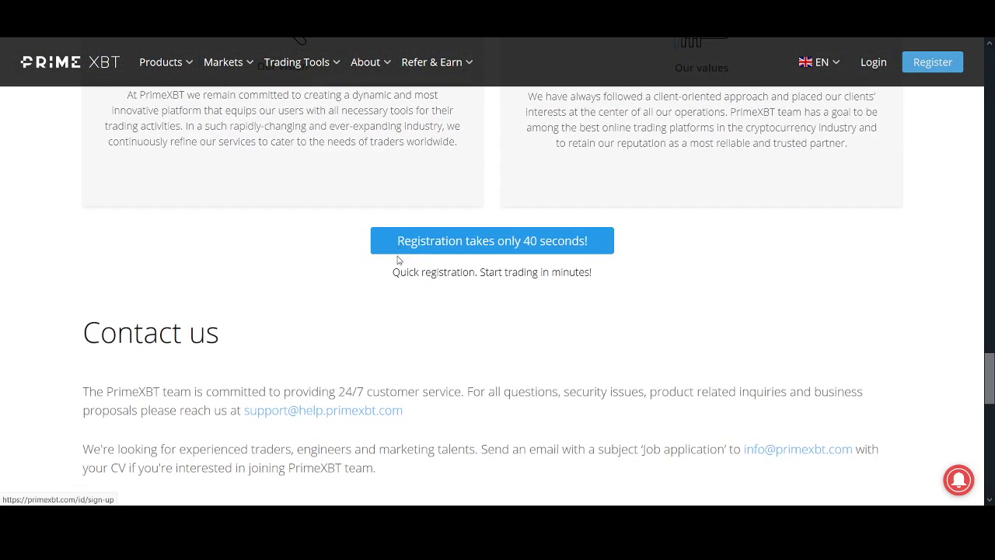
scroll(397, 261, "down", 2)
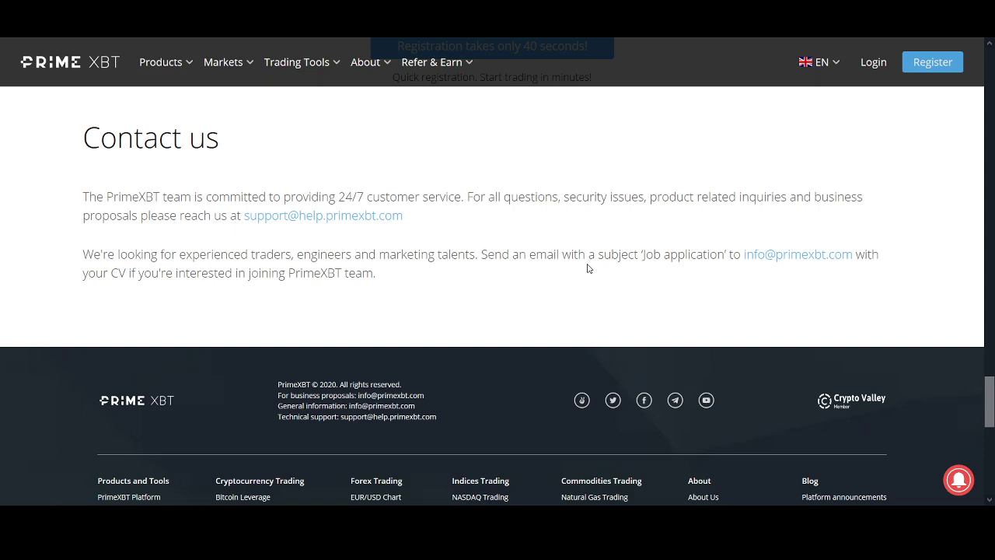
middle_click(536, 300)
scroll(536, 298, "up", 20)
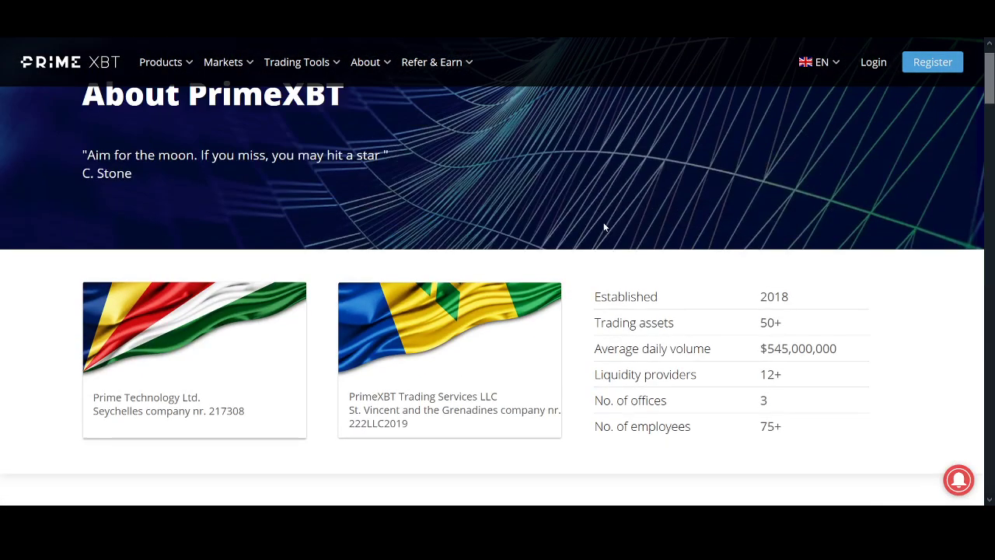
middle_click(604, 225)
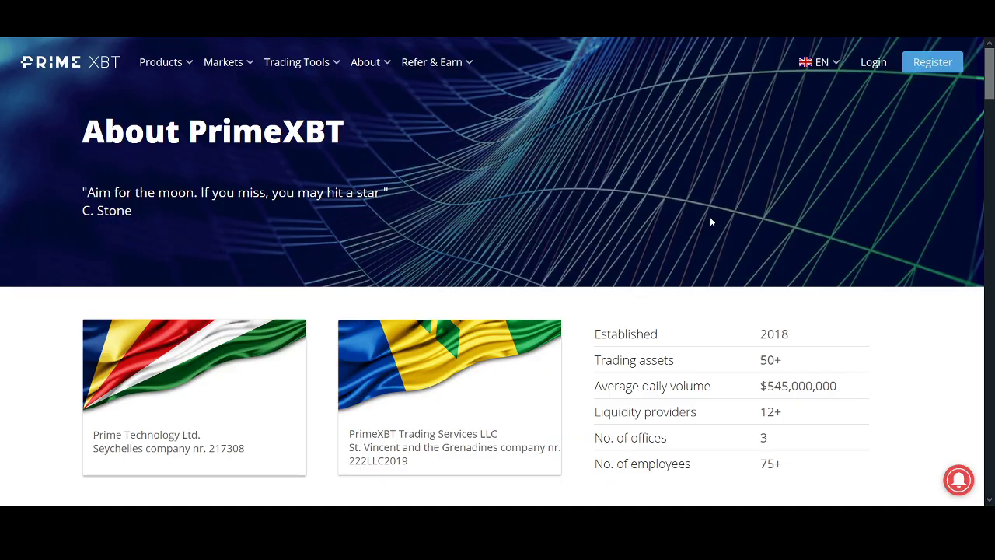
Step: Review the company and technology sections of the About page, and switch from Turbo to the Trade page
scroll(712, 225, "down", 3)
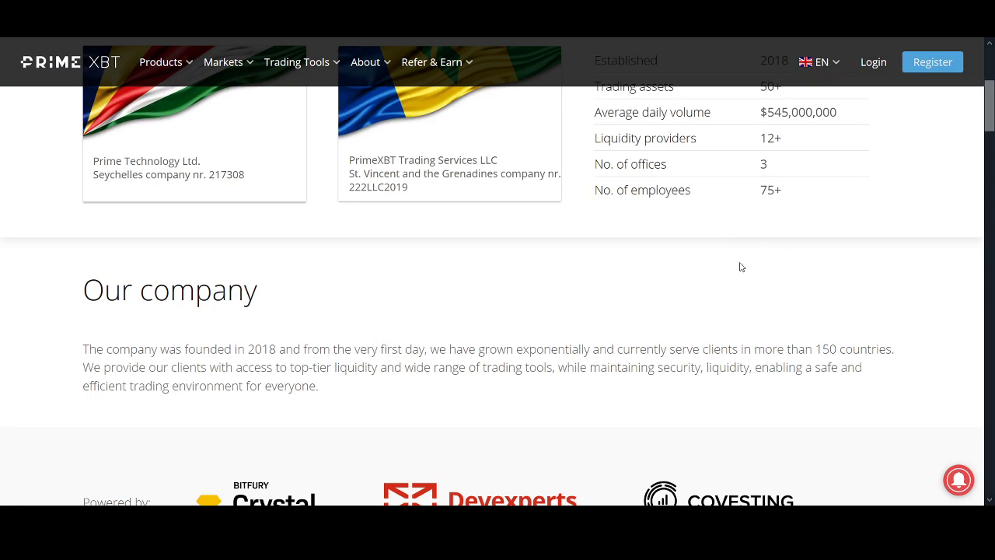
scroll(741, 267, "down", 3)
scroll(757, 217, "down", 3)
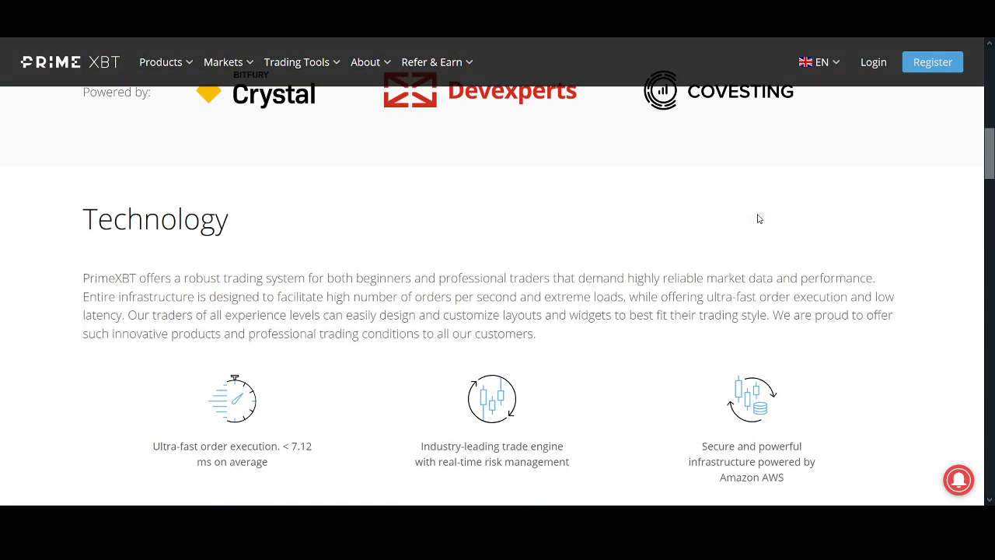
scroll(758, 218, "up", 1)
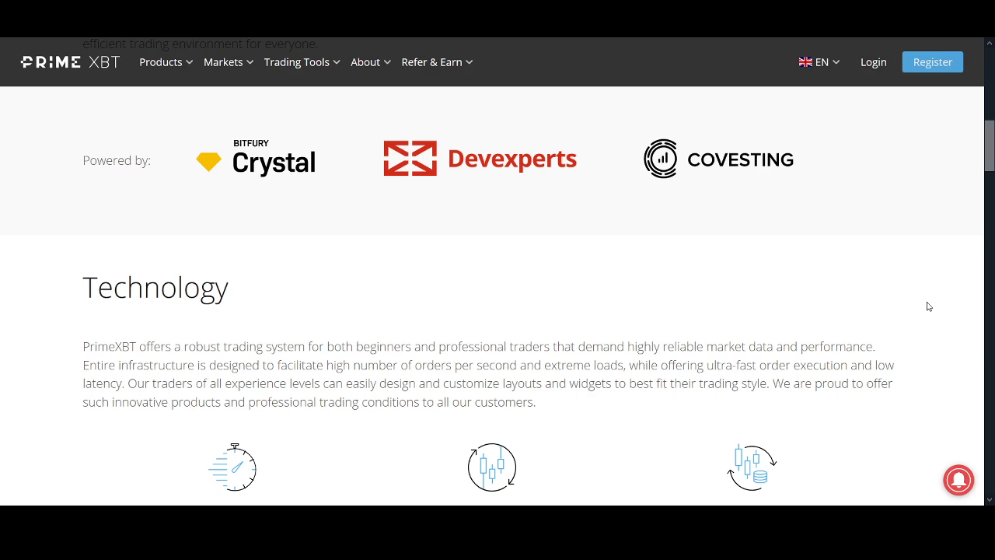
scroll(308, 281, "down", 5)
scroll(308, 281, "up", 2)
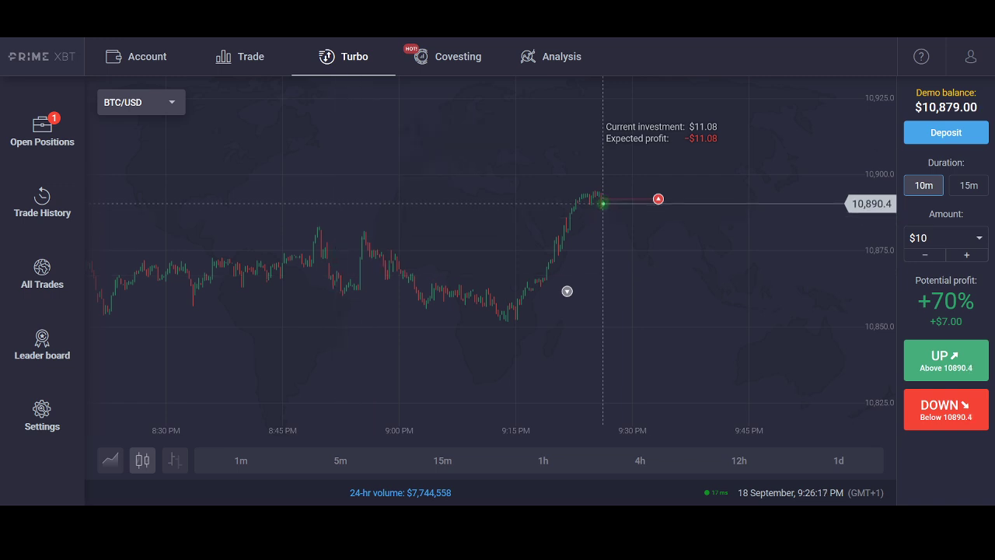
left_click(239, 56)
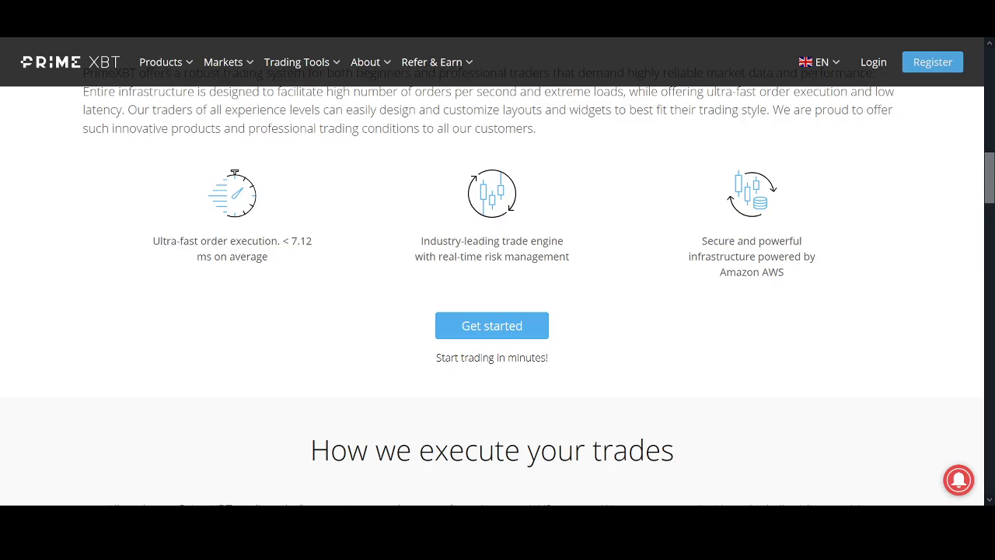
Step: Review the 2020 order slippage stats, vision and values, and contact sections of the About page
scroll(586, 356, "down", 10)
scroll(586, 357, "down", 6)
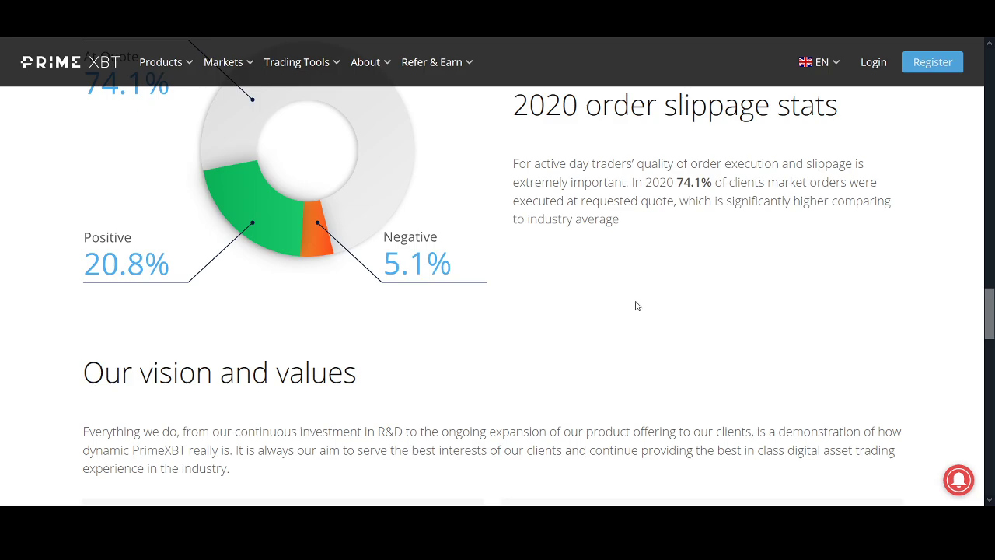
scroll(633, 305, "down", 7)
scroll(697, 322, "down", 4)
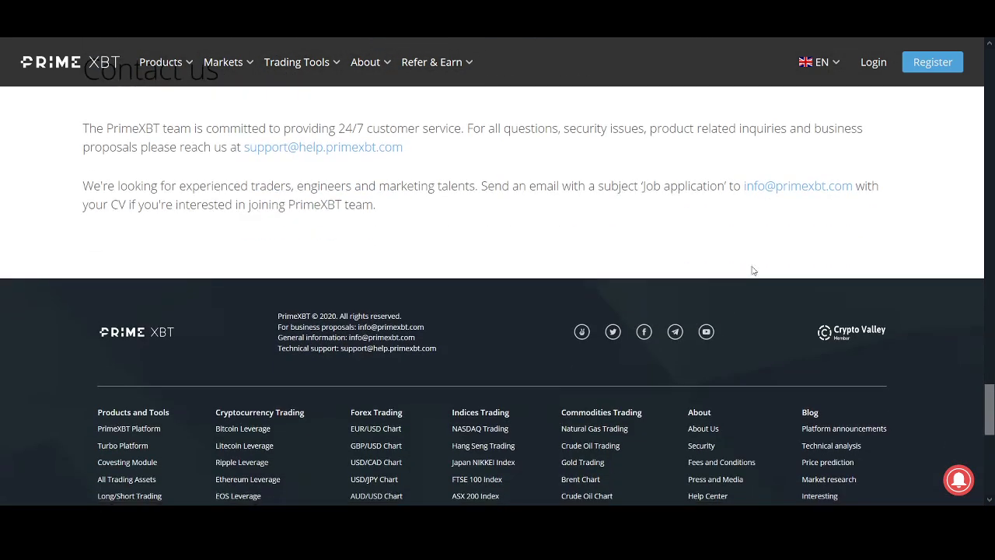
scroll(700, 194, "up", 20)
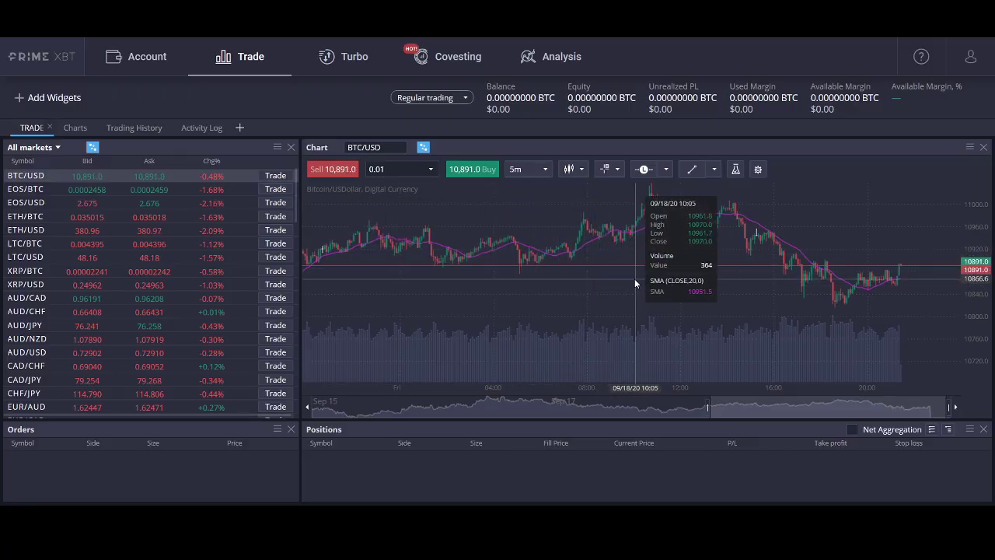
Step: Narrow the BTC/USD chart's time range and extend its end past the latest candles
scroll(700, 269, "up", 2)
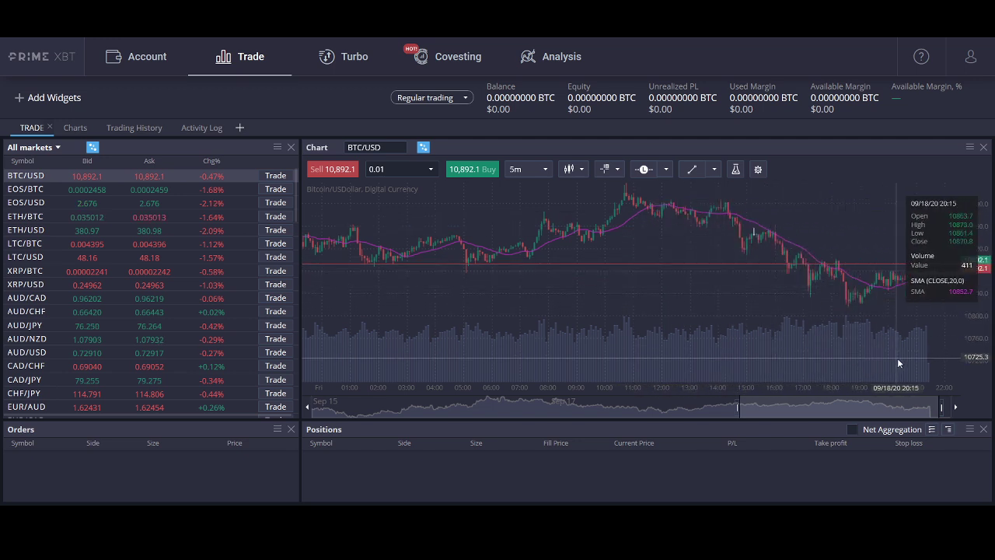
scroll(900, 358, "up", 3)
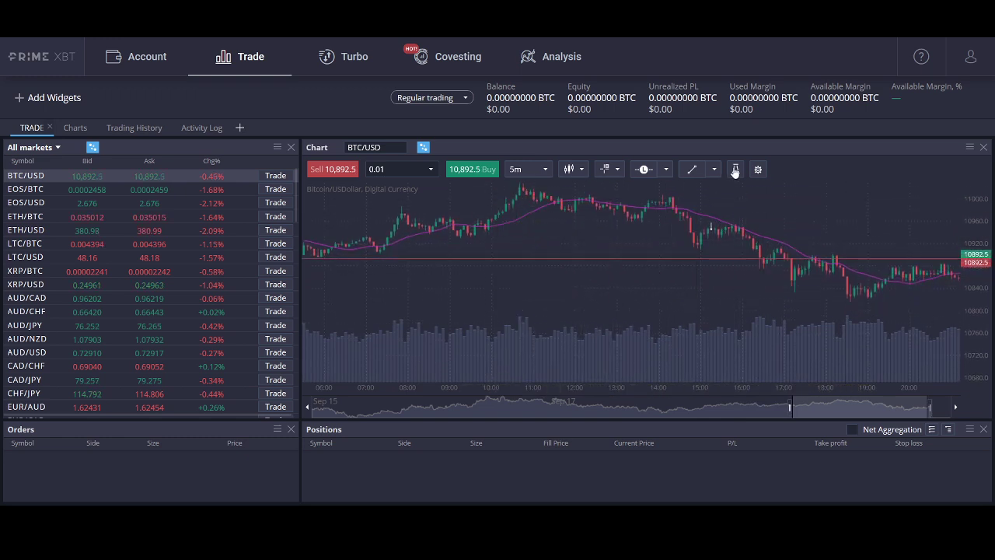
left_click_drag(930, 408, 961, 410)
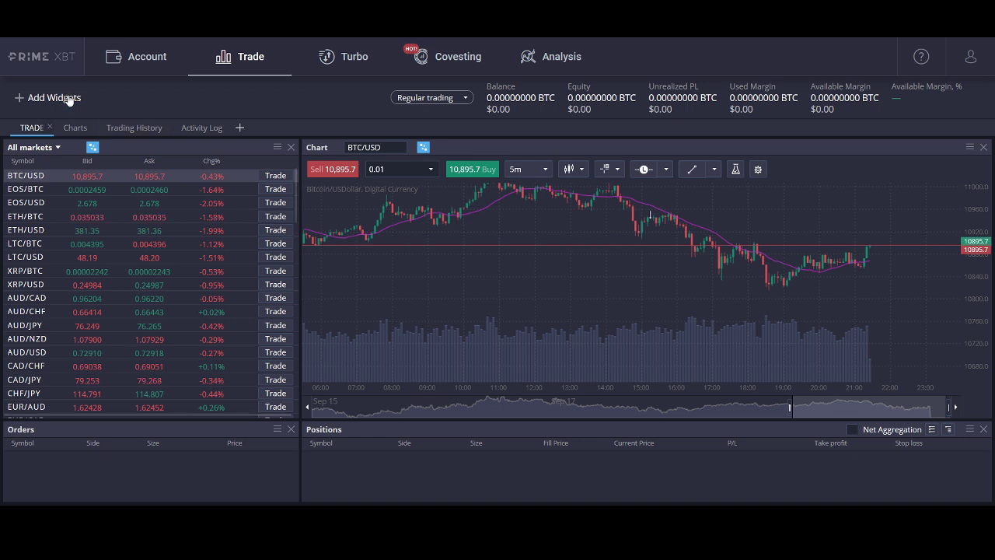
Step: Inspect the account's Deposit and Withdraw pages, and return to the Account summary
left_click(147, 59)
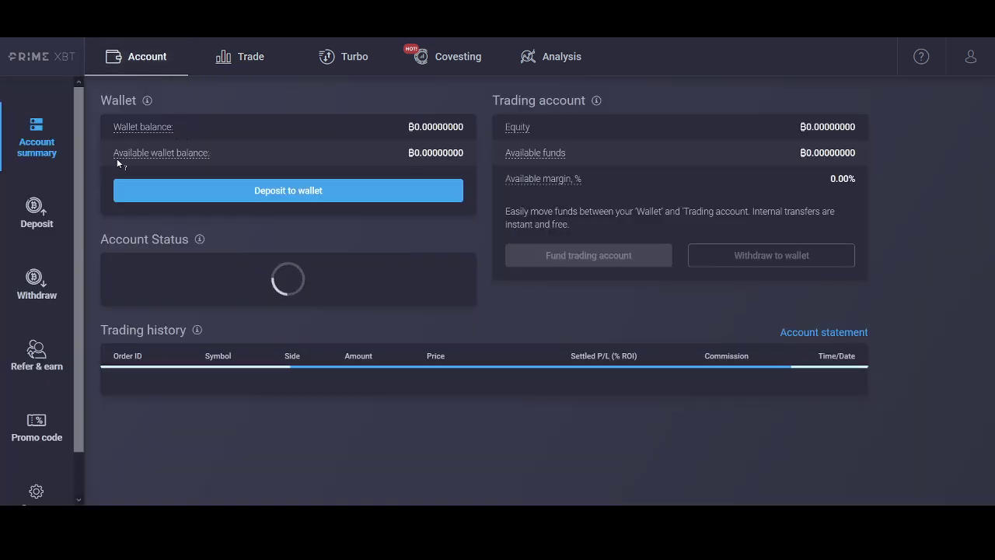
left_click(47, 203)
left_click(37, 283)
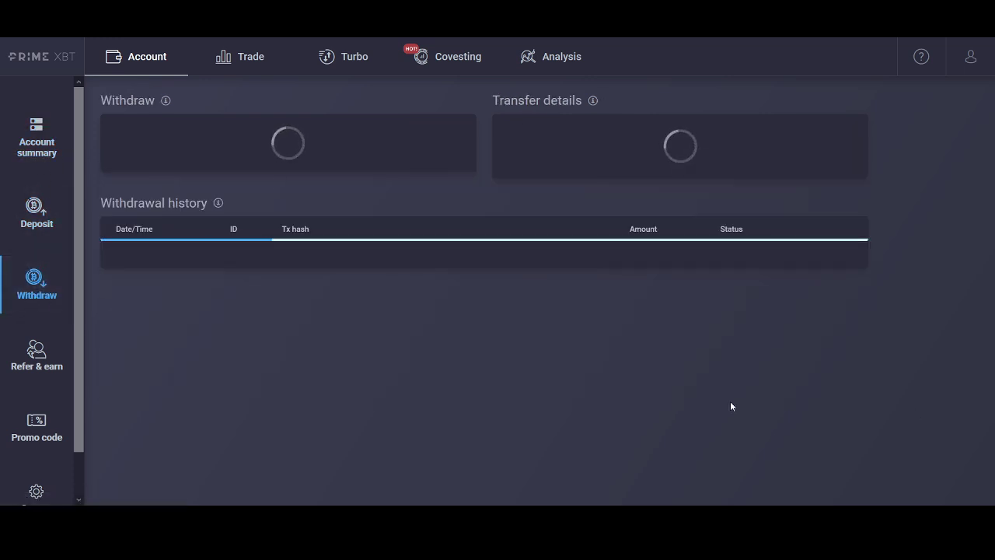
left_click(38, 222)
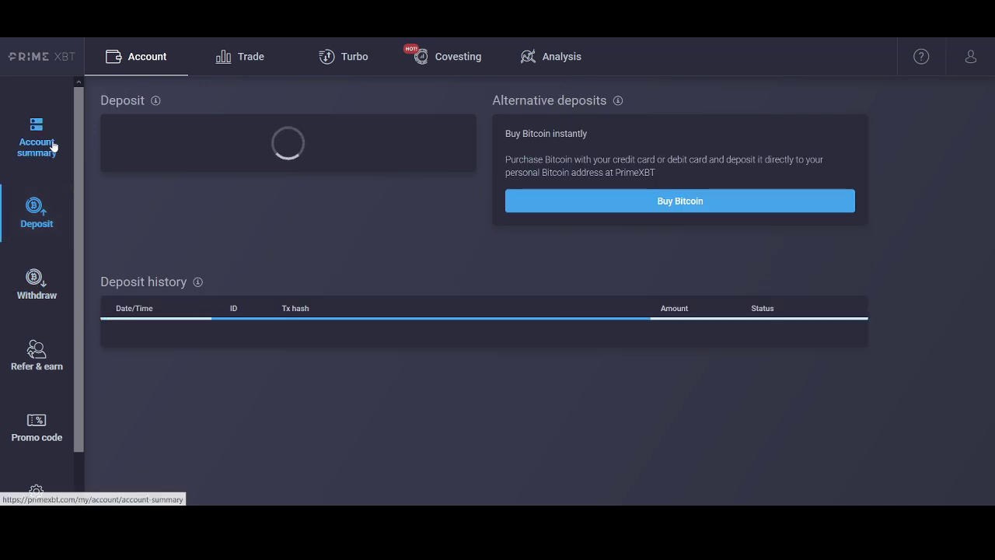
left_click(38, 289)
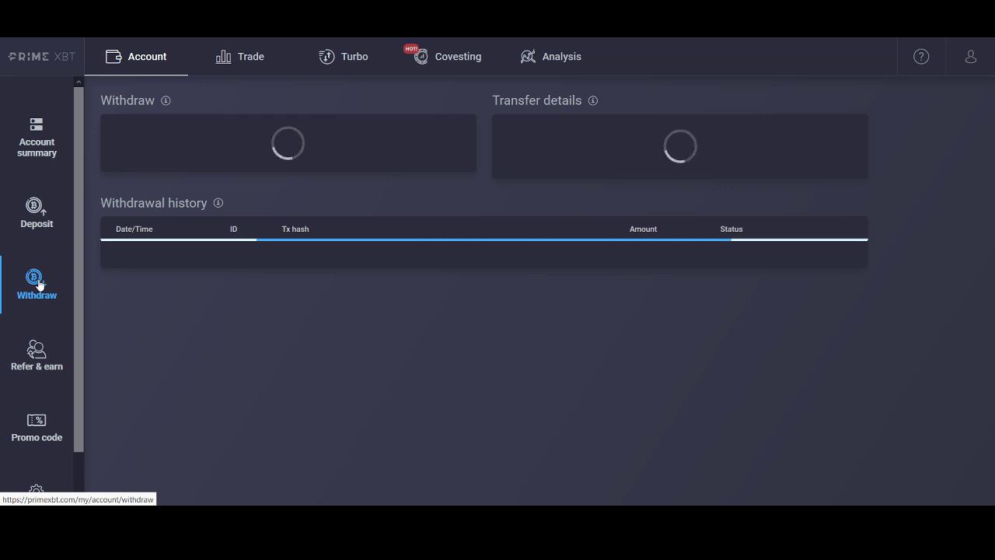
left_click(43, 160)
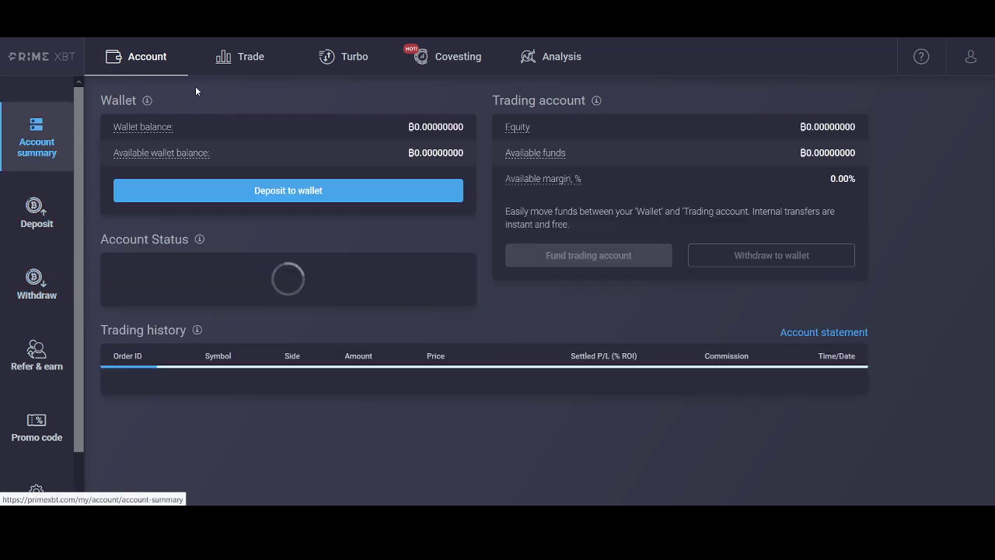
Step: Open the Trade page and look through the list of all markets down to its end
left_click(242, 66)
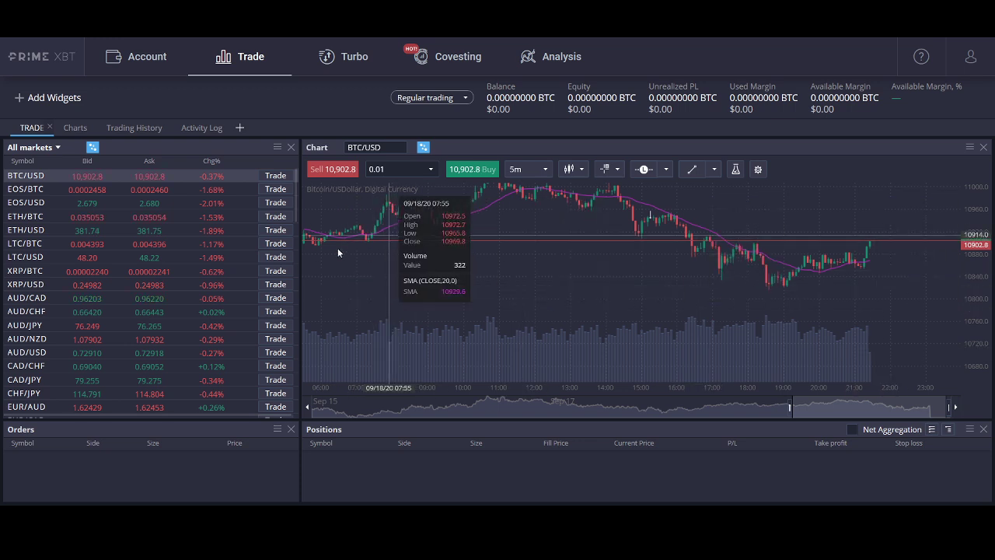
scroll(88, 259, "down", 5)
scroll(89, 260, "down", 10)
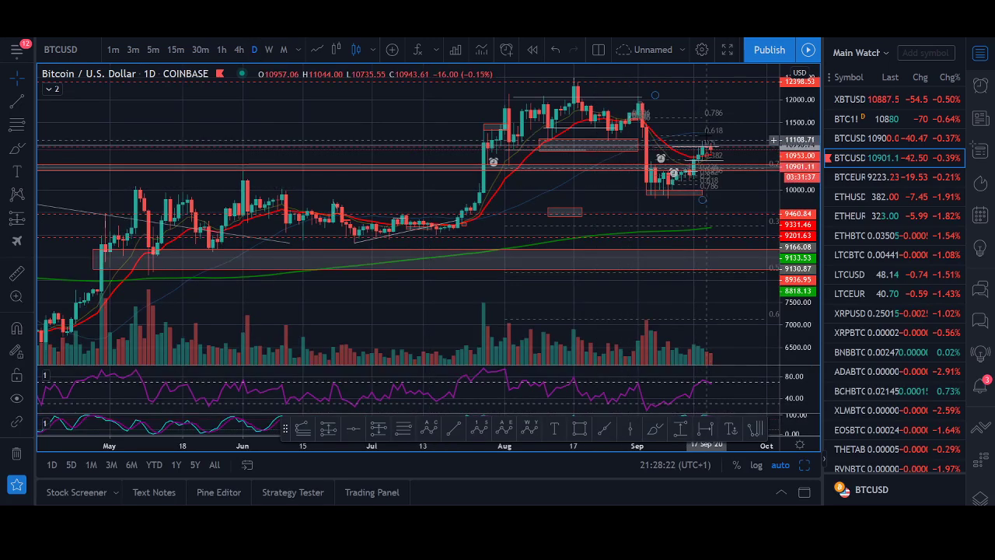
Step: Switch to TradingView and open the Gold Spot / U.S. Dollar (XAUUSD) chart from the Main Watch list
scroll(886, 280, "down", 3)
scroll(874, 303, "down", 6)
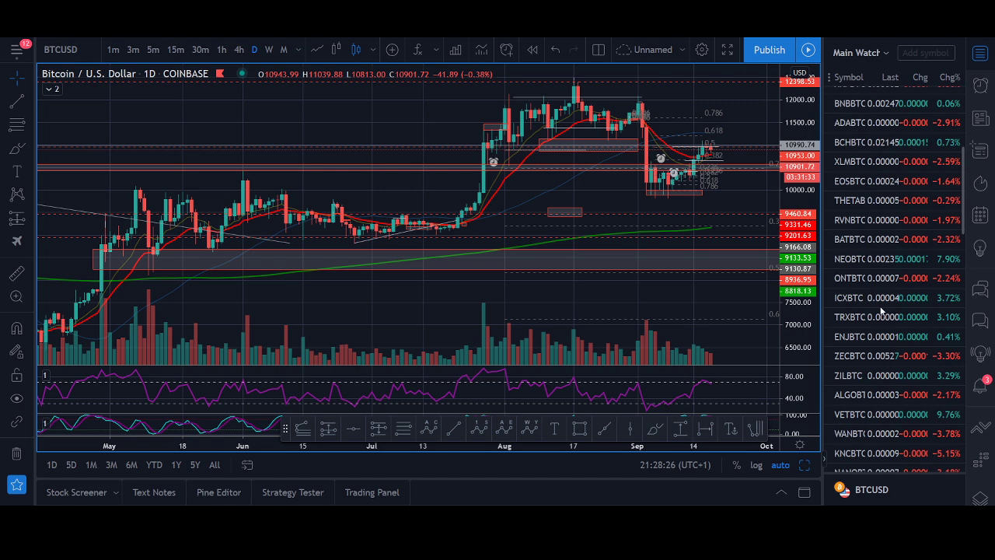
scroll(869, 308, "down", 5)
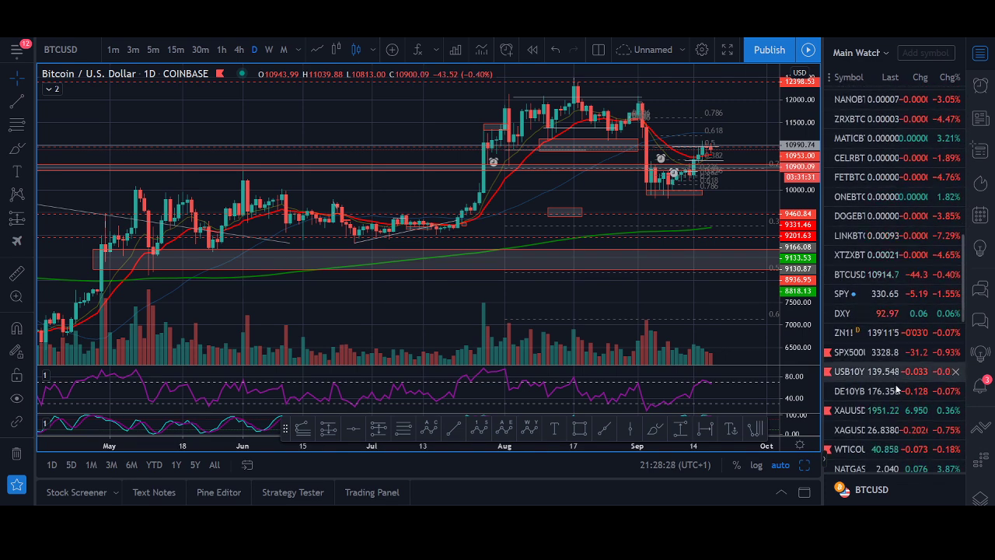
left_click(904, 410)
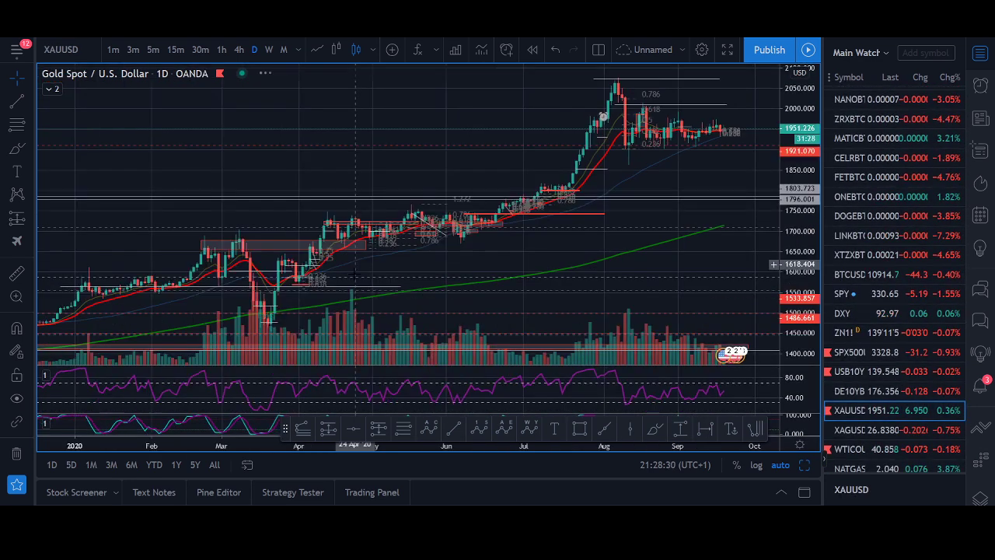
Step: Examine gold's price history on the weekly timeframe and return the chart to the daily timeframe
scroll(284, 297, "down", 5)
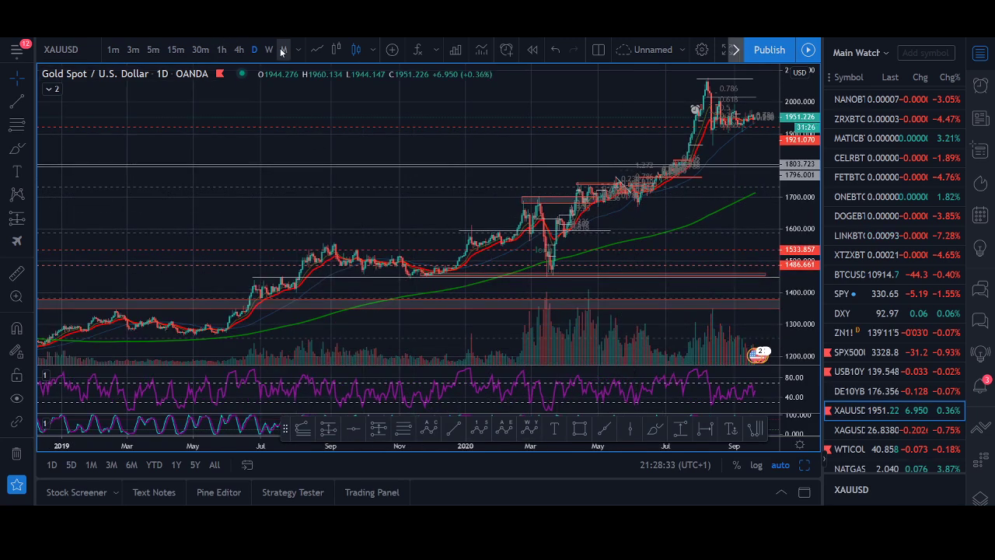
left_click(269, 49)
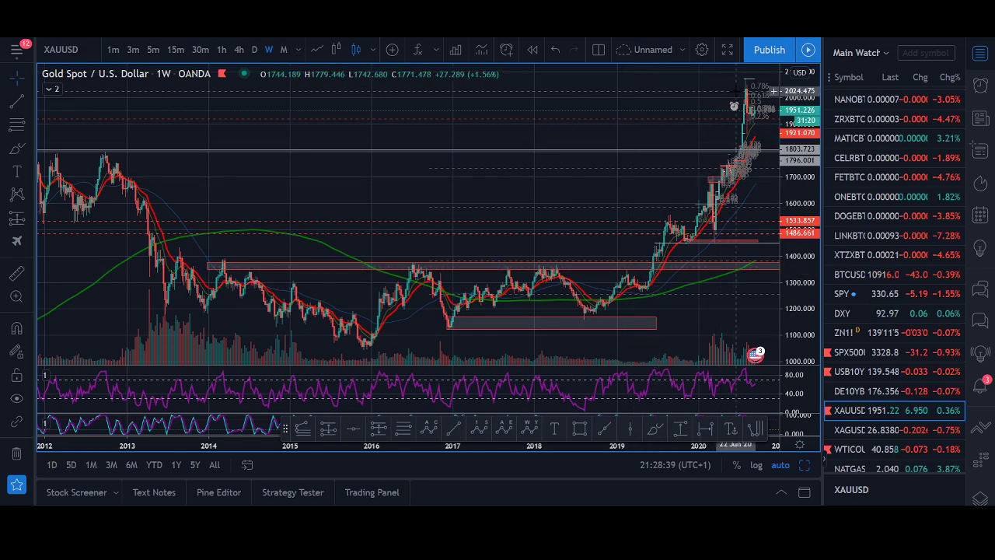
scroll(516, 115, "up", 2)
scroll(517, 116, "up", 3)
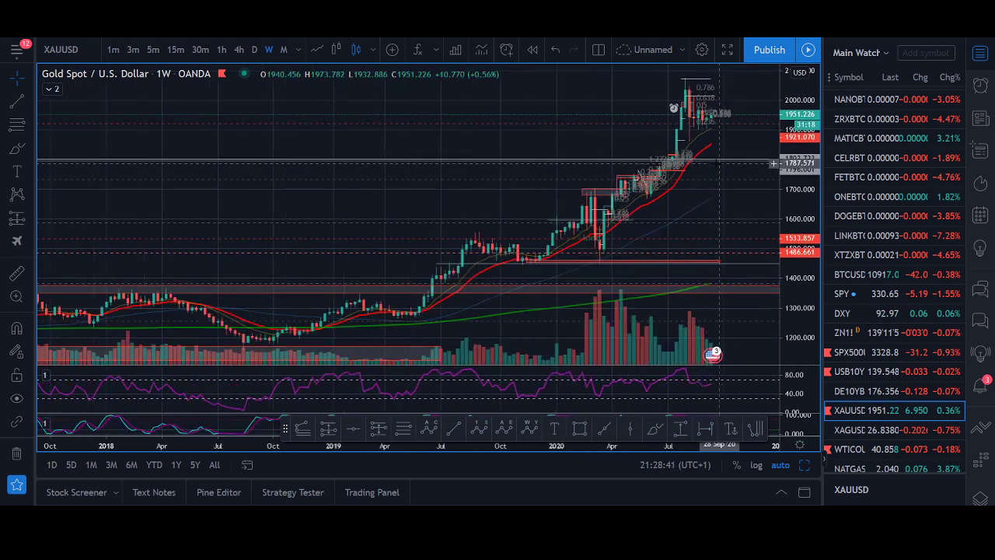
left_click(254, 50)
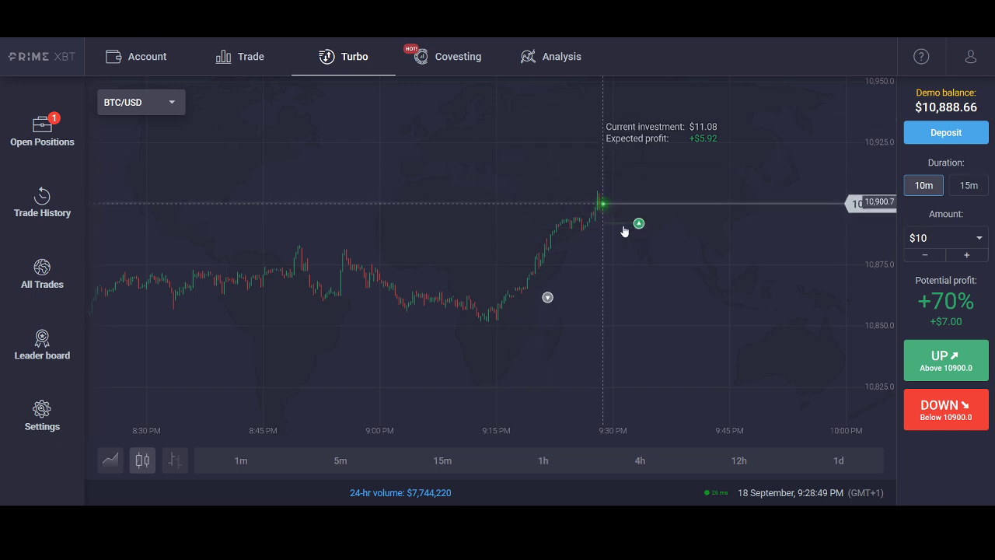
Step: Switch from PrimeXBT's Turbo page to the Trade page and look through the indices, commodities and currency pairs in the market list
left_click(213, 65)
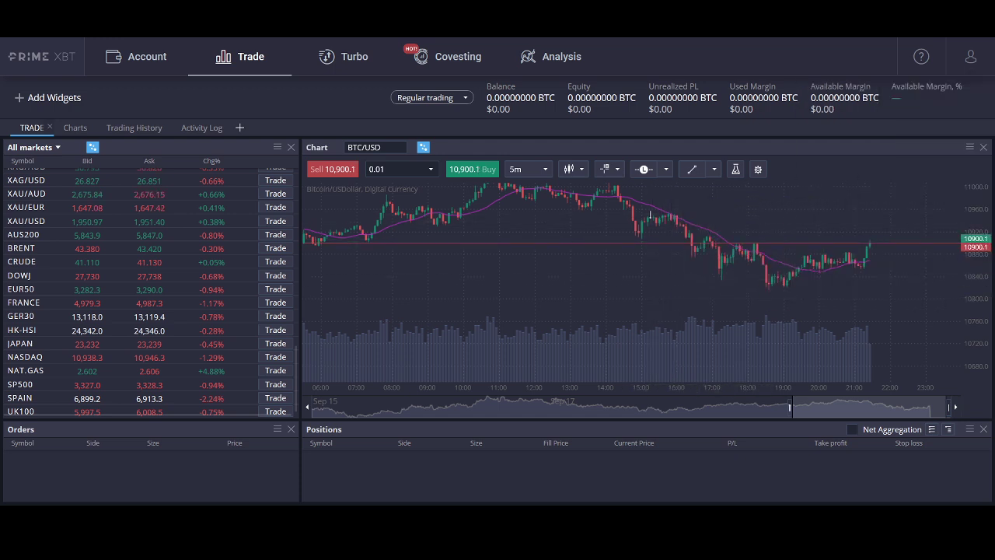
scroll(689, 327, "up", 2)
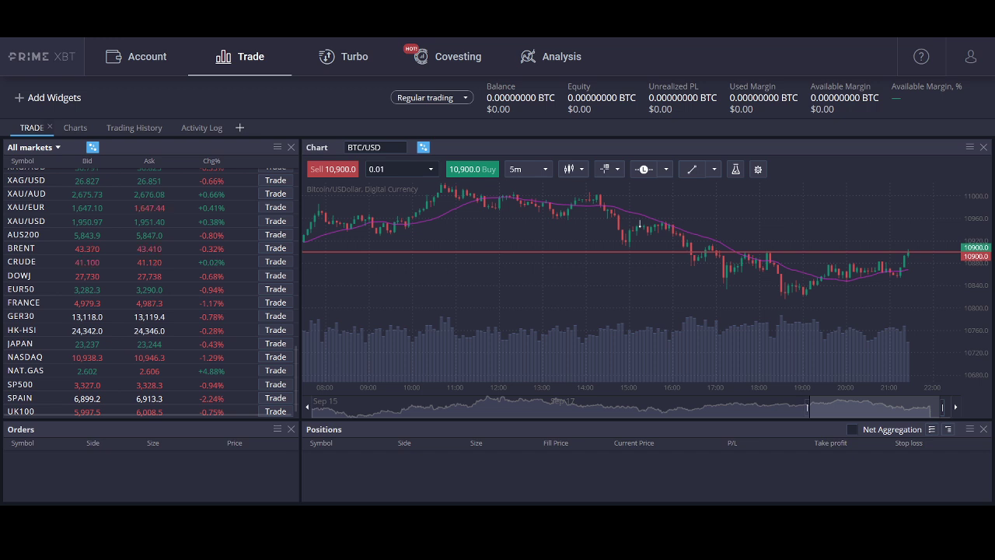
scroll(151, 280, "up", 8)
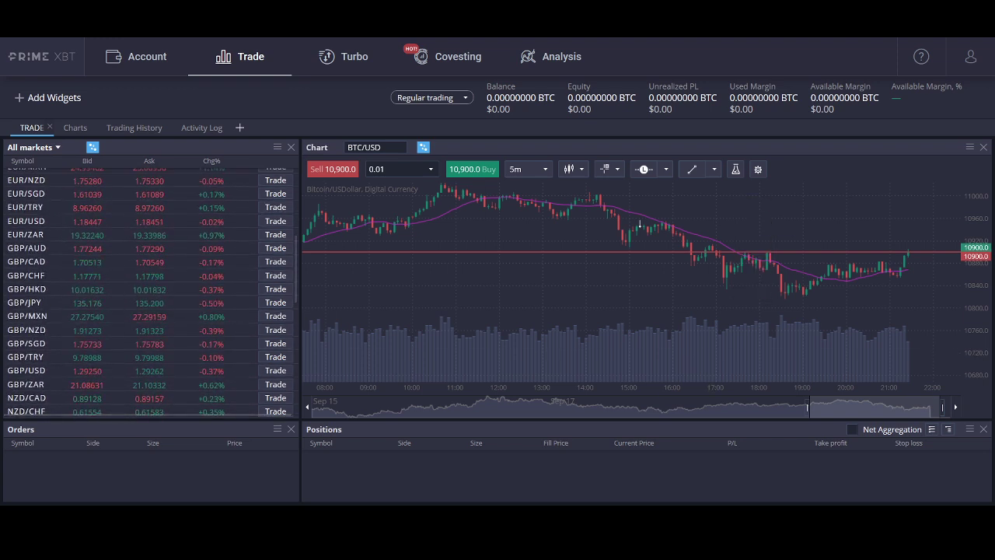
Step: Open a BTC/USD buy order form, inspect its Stop Loss/Take Profit options, and choose the Limit order type with those options disabled
left_click(462, 169)
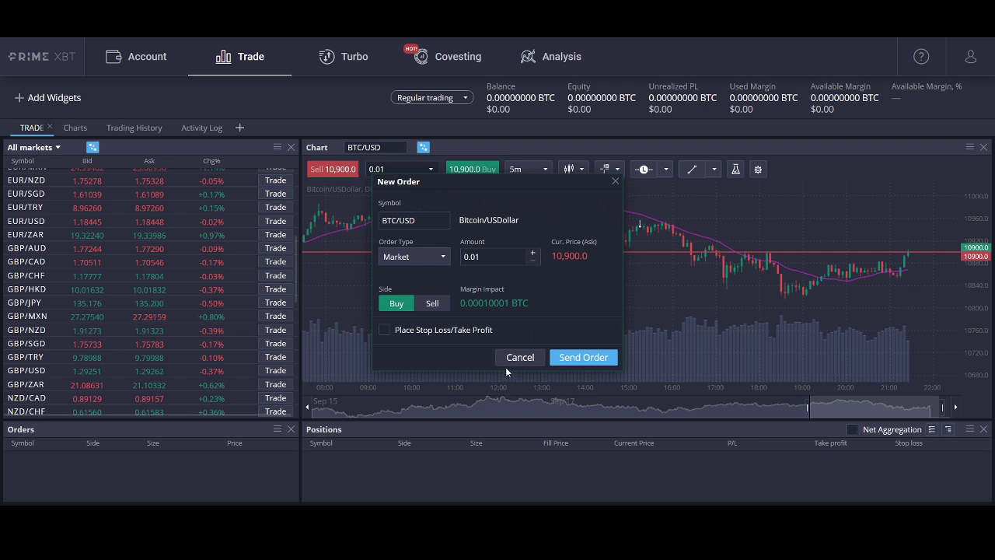
left_click(384, 331)
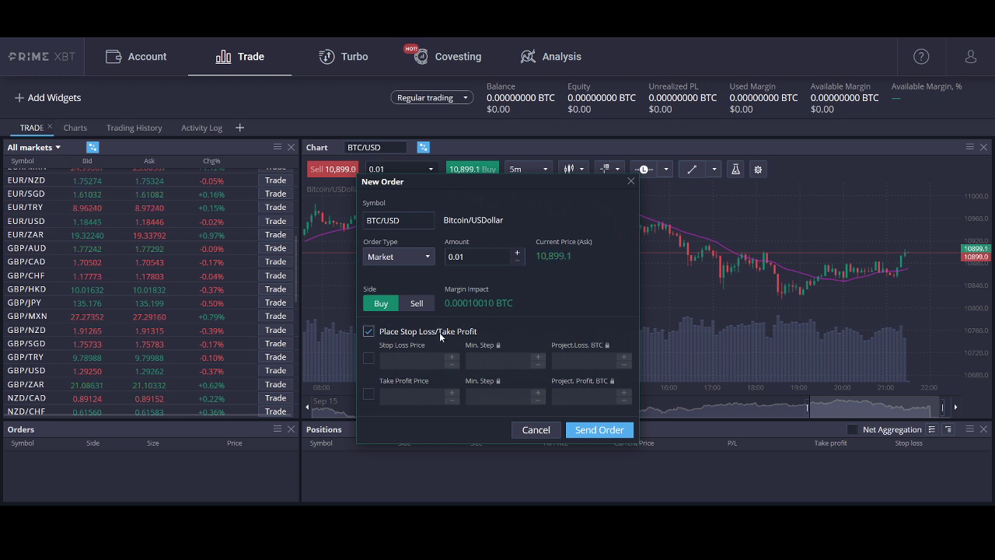
left_click(415, 261)
left_click(397, 295)
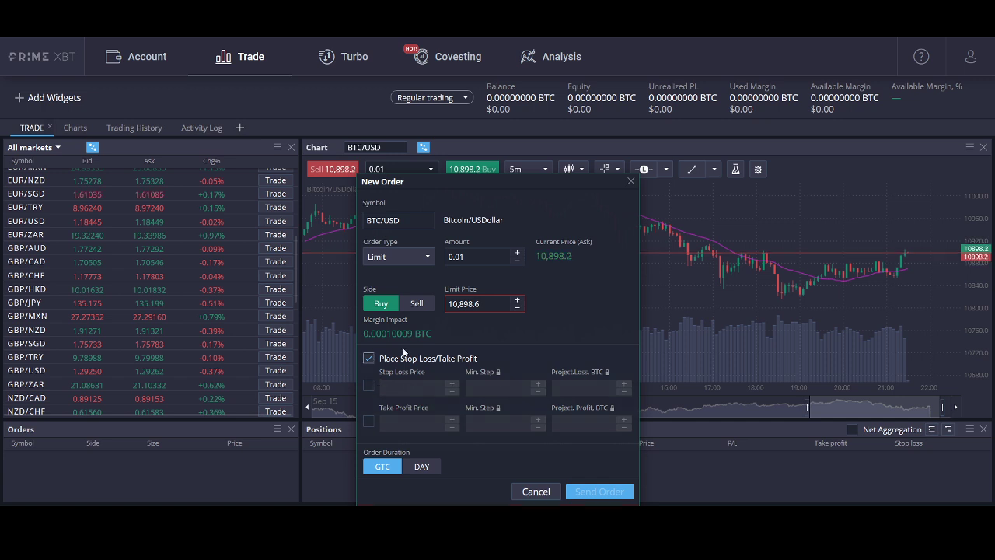
left_click(369, 358)
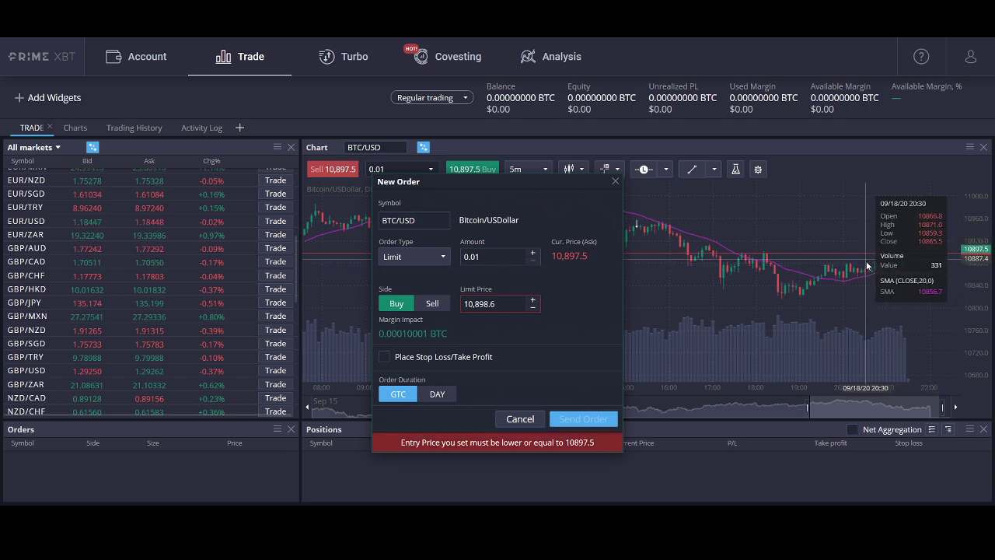
Step: Inspect the Stop order settings in the BTC/USD order form and change the order type to OCO
scroll(775, 295, "down", 1)
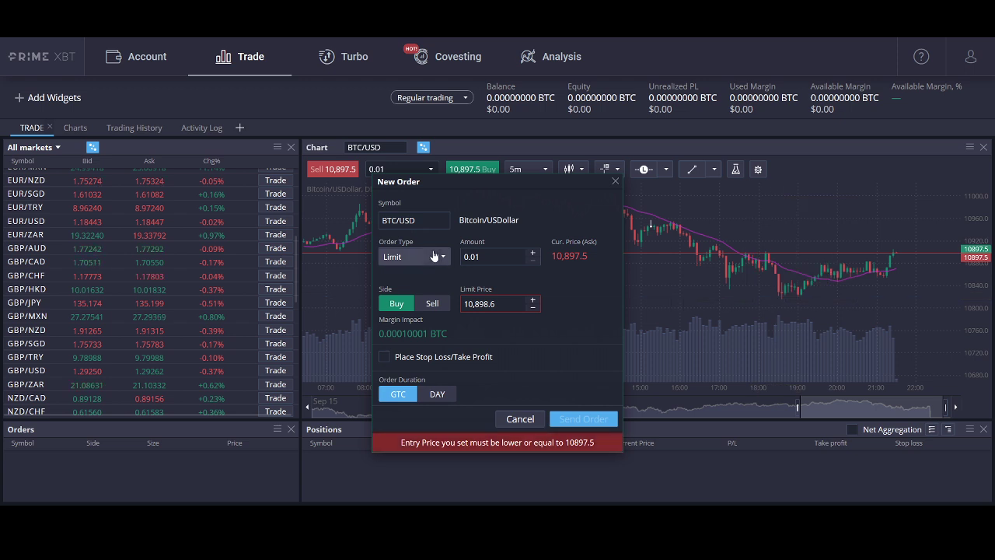
left_click(434, 258)
left_click(414, 306)
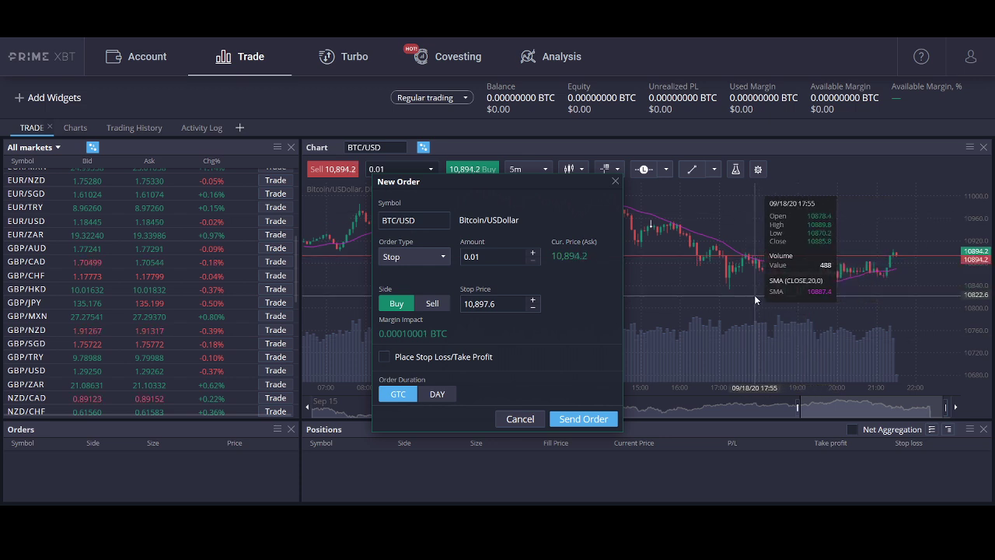
left_click(443, 258)
left_click(420, 325)
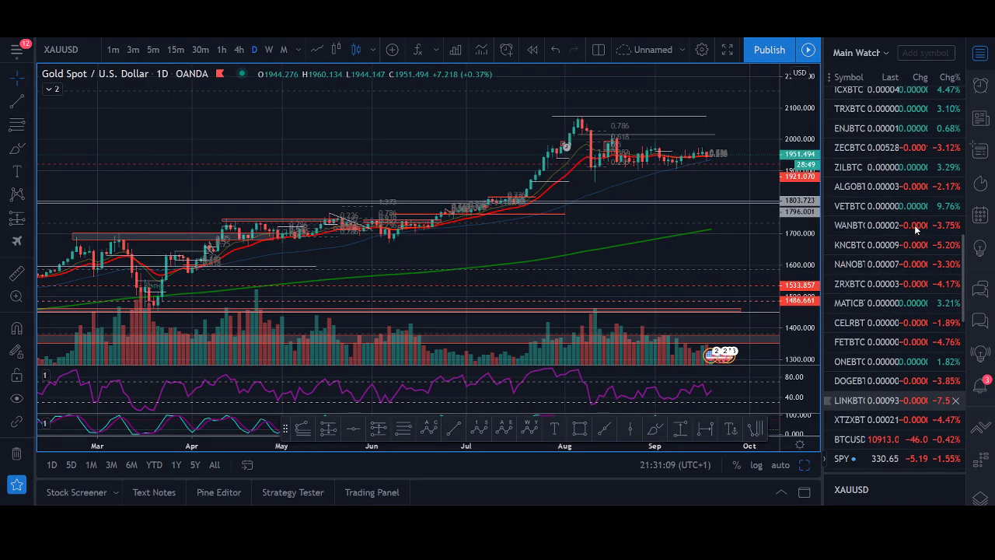
Step: Switch to TradingView and examine the Coinbase BTCUSD chart on the 1-hour timeframe
scroll(915, 227, "up", 10)
left_click(925, 156)
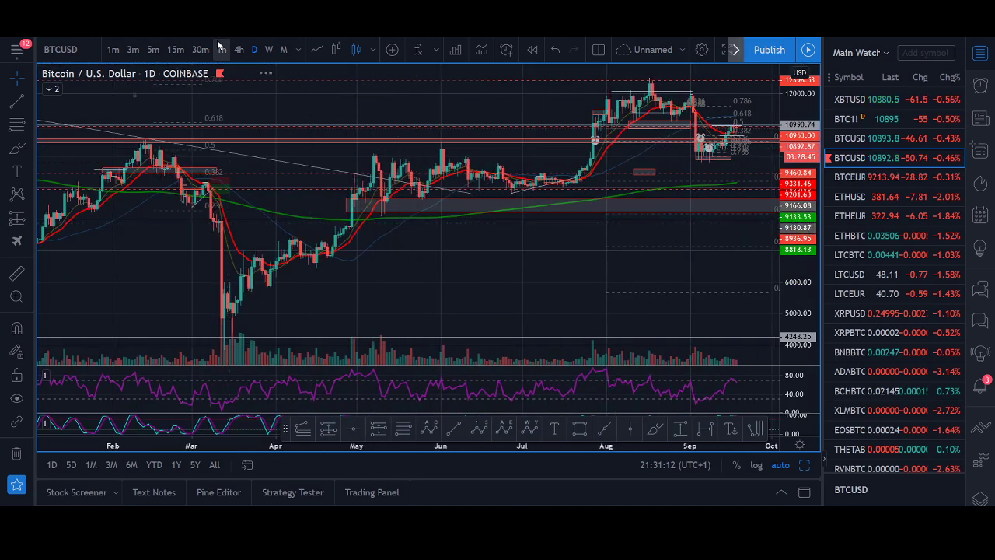
left_click(220, 49)
scroll(422, 271, "down", 5)
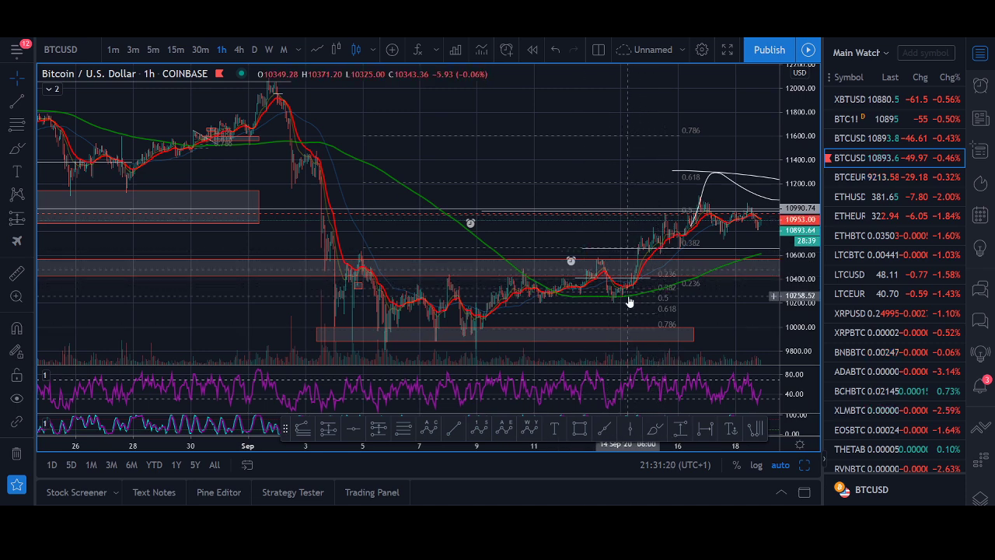
scroll(658, 287, "up", 5)
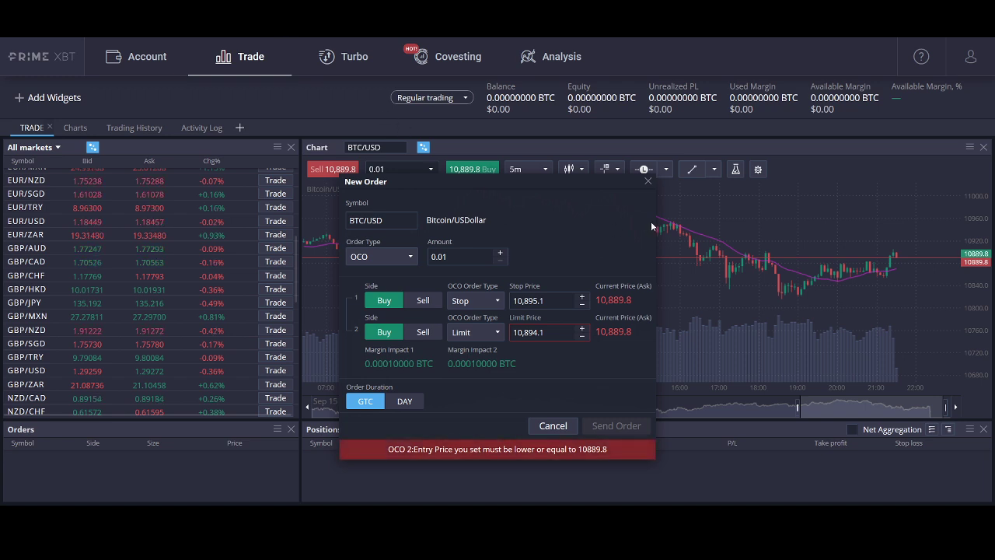
Step: Dismiss the PrimeXBT order form without sending it, extend the BTC/USD chart's end past the latest candles, and stretch its price scale
left_click(648, 181)
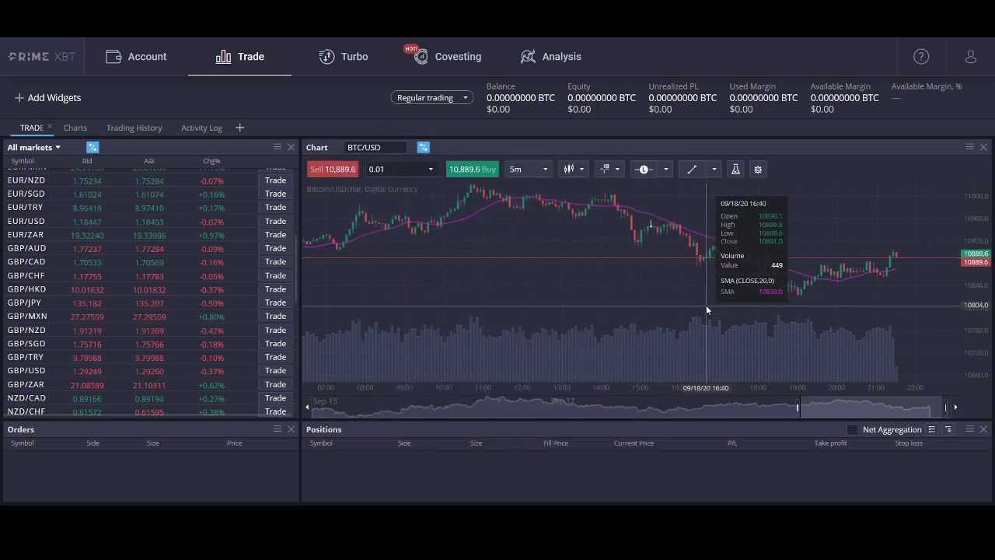
scroll(706, 305, "up", 2)
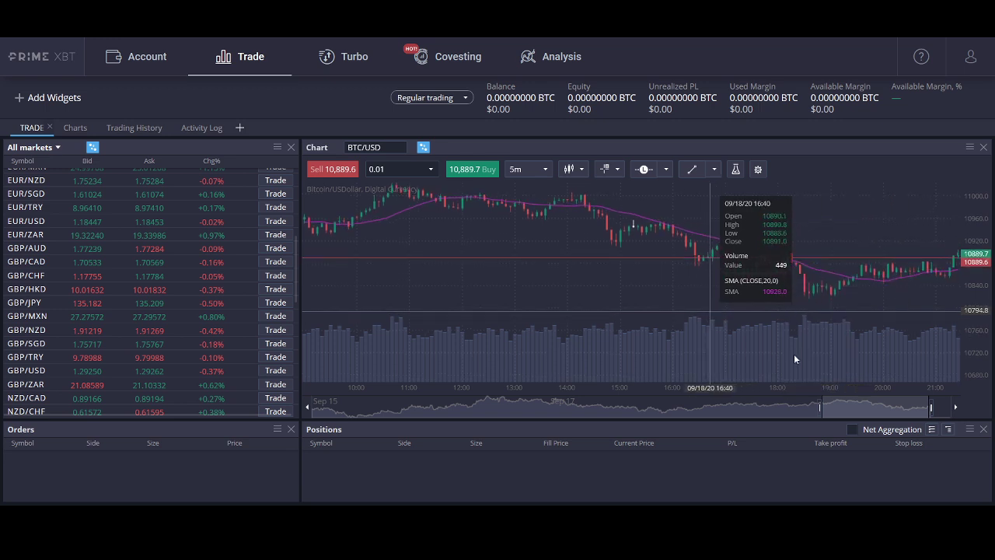
left_click_drag(931, 409, 967, 409)
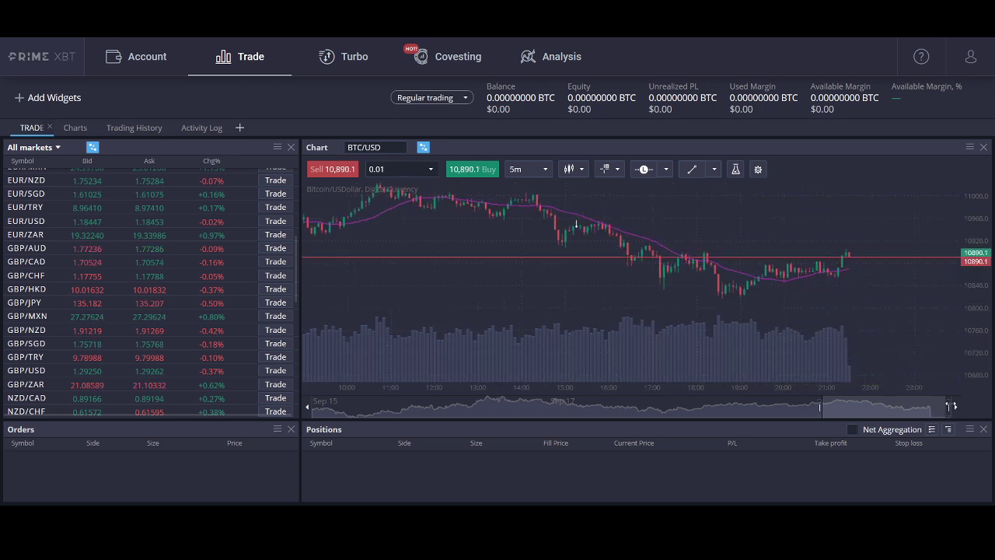
left_click_drag(965, 319, 967, 226)
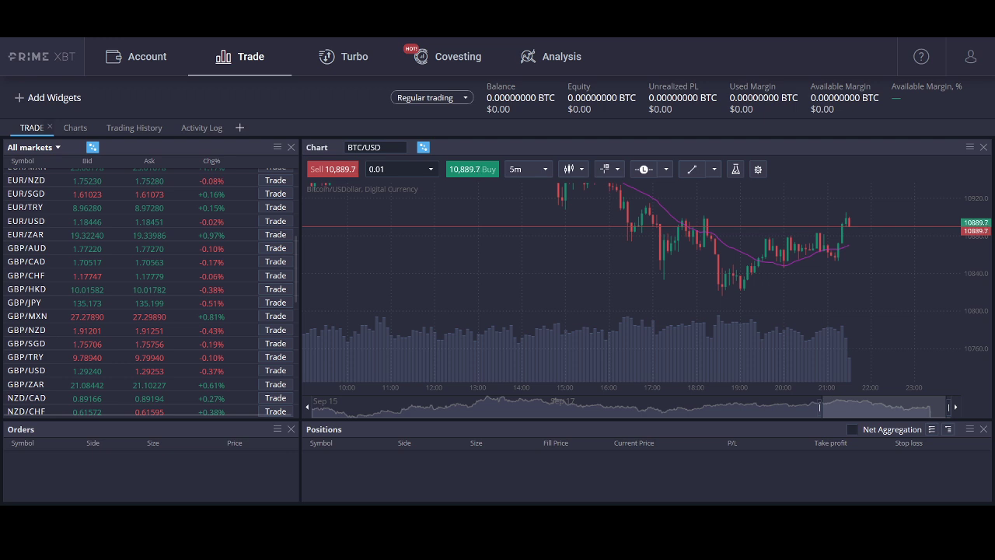
Step: View the Turbo page's BTC/USD chart and compare it with the BTC/USD chart on the Trade page
mouse_move(544, 256)
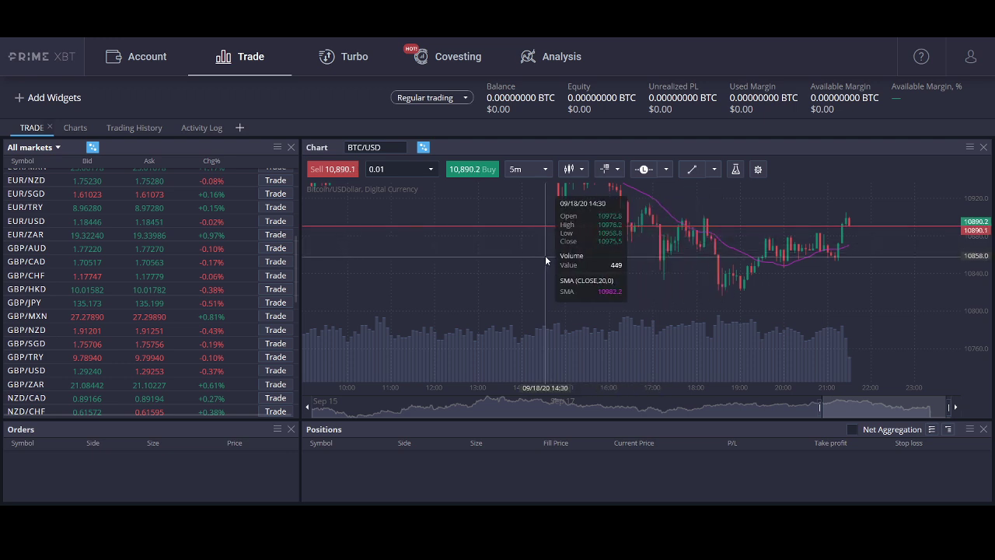
left_click(300, 54)
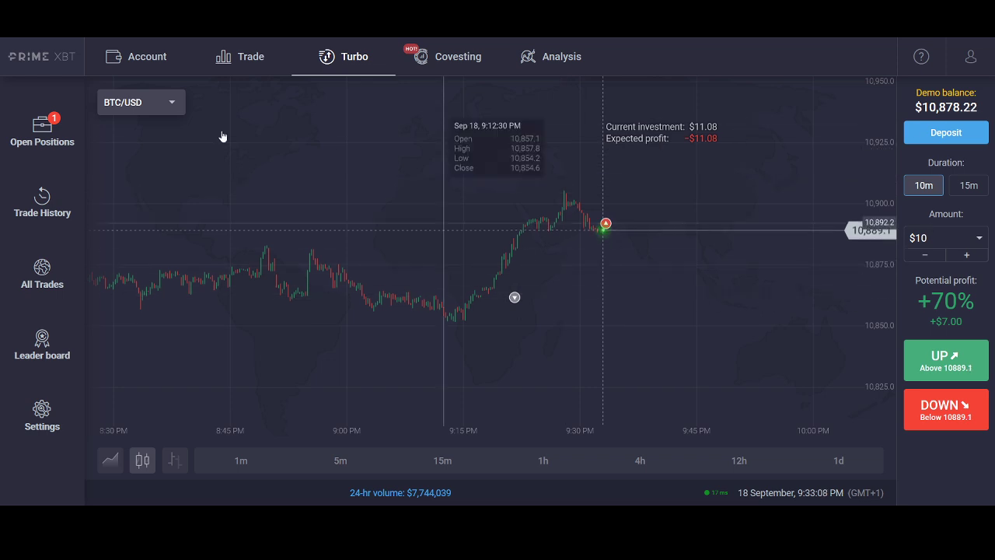
left_click(247, 57)
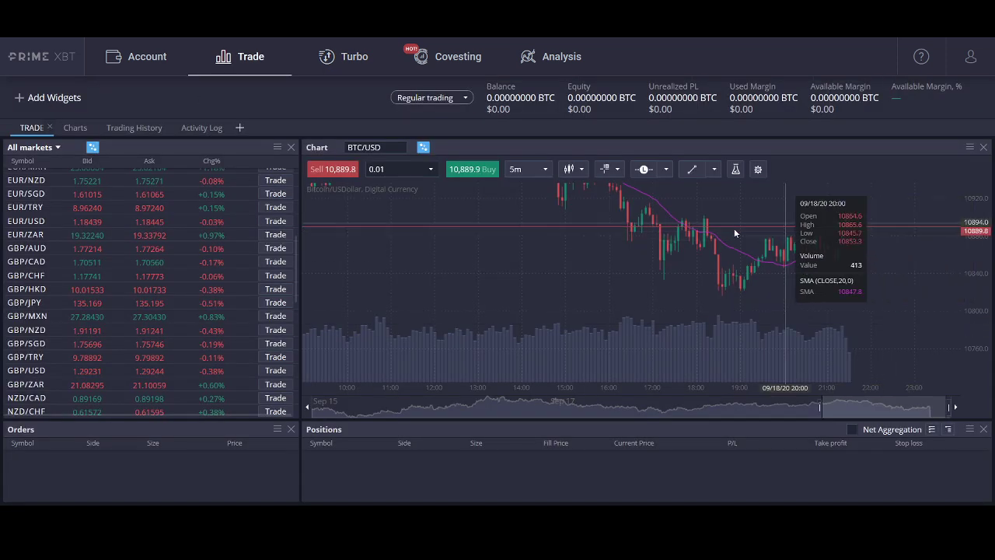
scroll(811, 293, "up", 3)
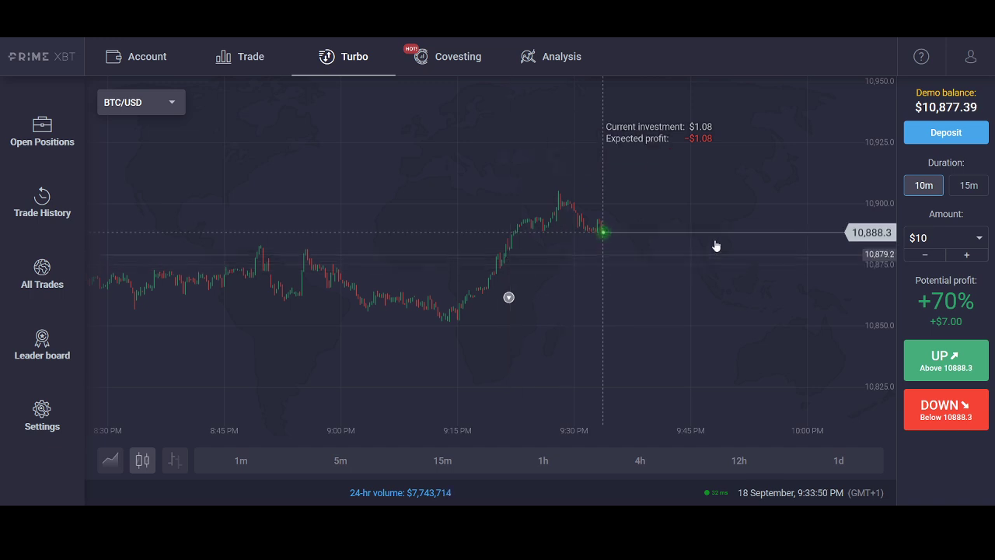
Step: Open the Covesting page and review the strategy rating table's profit, followers, equity and star ratings
left_click(455, 56)
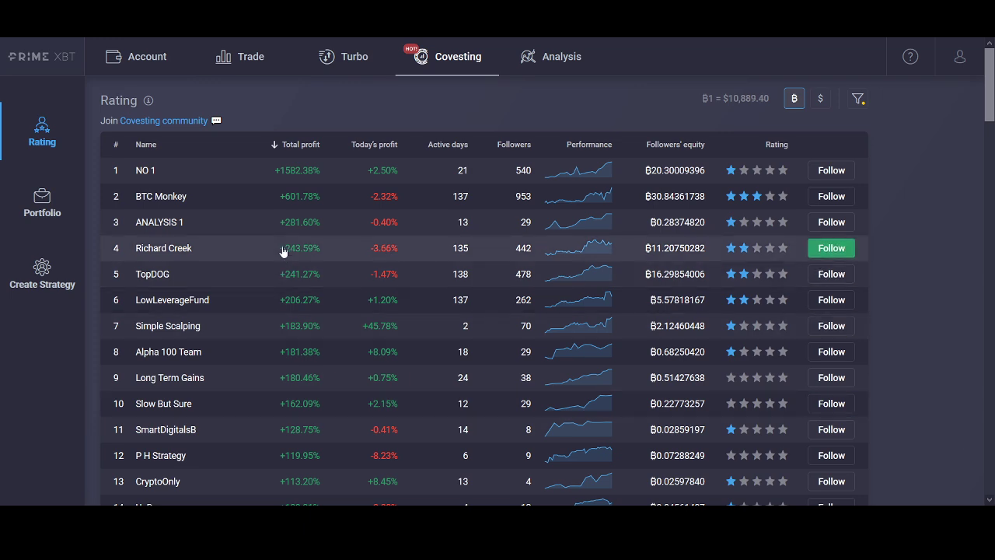
scroll(282, 250, "down", 1)
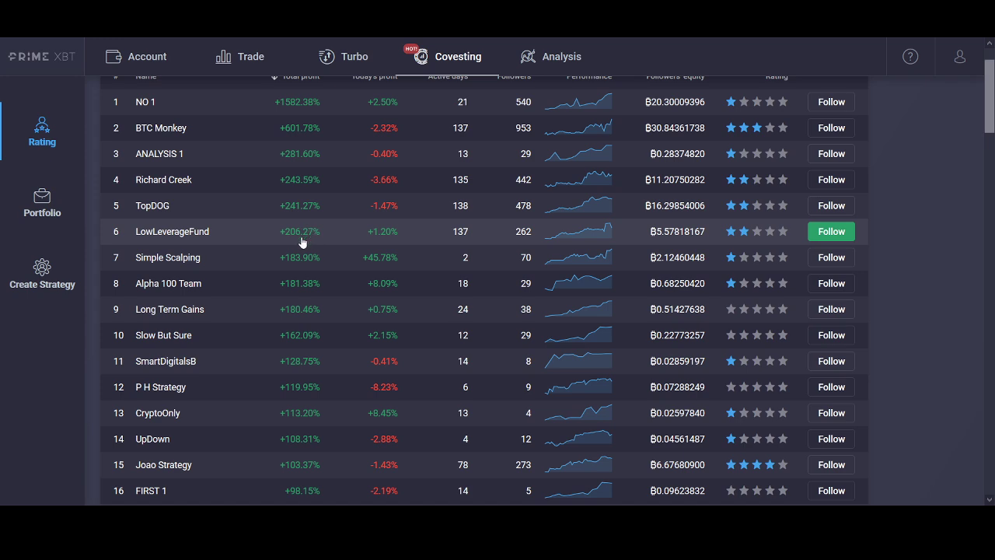
scroll(315, 264, "down", 2)
scroll(342, 342, "up", 3)
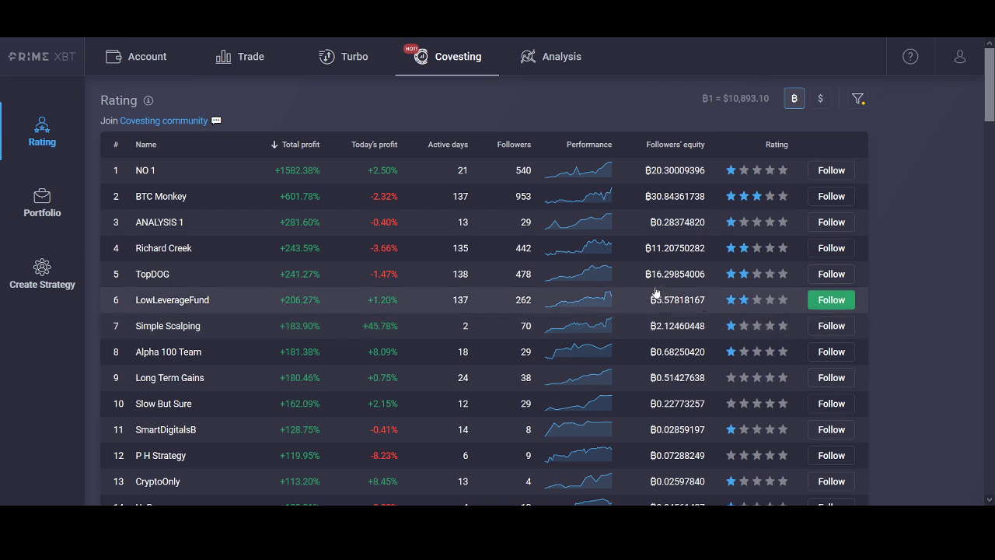
scroll(660, 289, "down", 3)
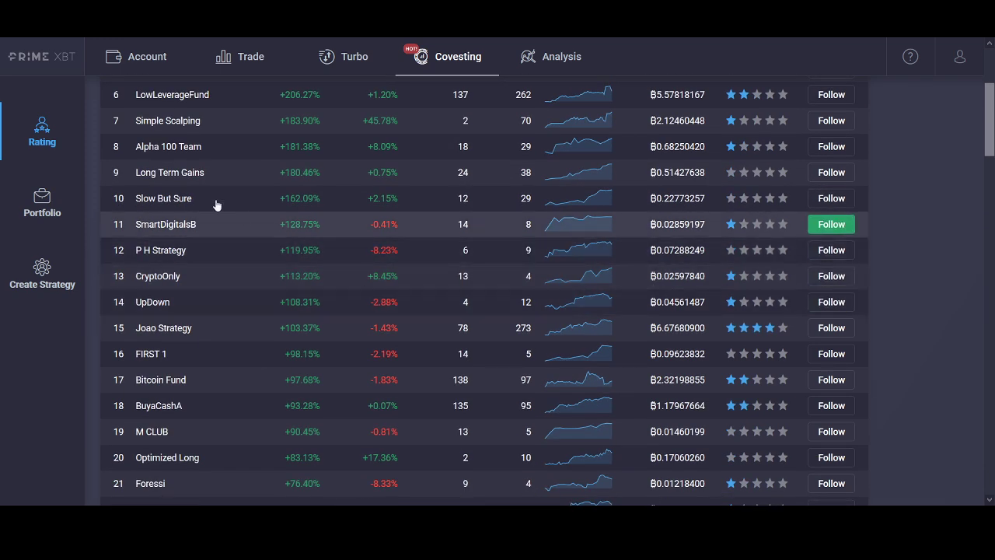
scroll(201, 404, "up", 1)
scroll(202, 403, "up", 1)
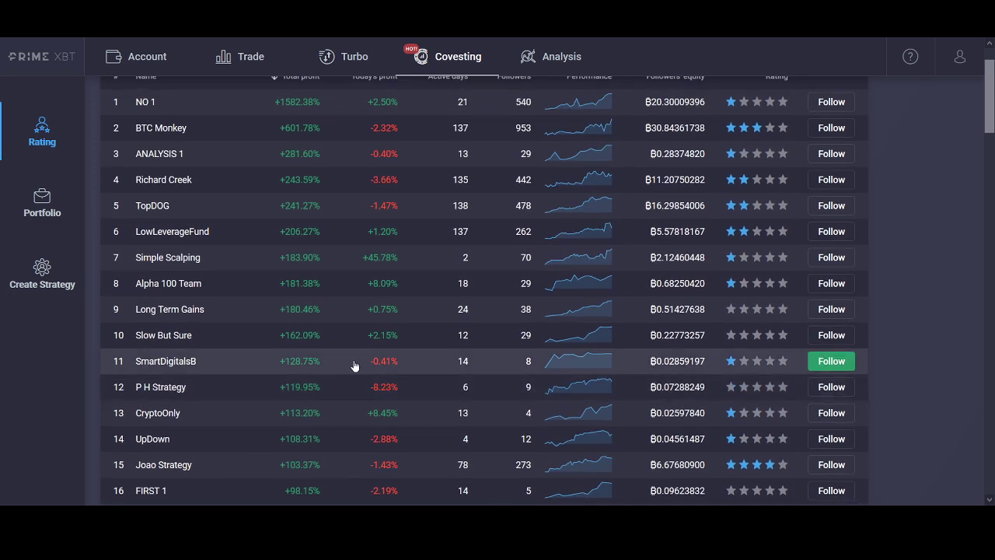
Step: Return from Covesting to the Trade page and examine the recent candles on the 5-minute BTC/USD chart
scroll(353, 366, "up", 1)
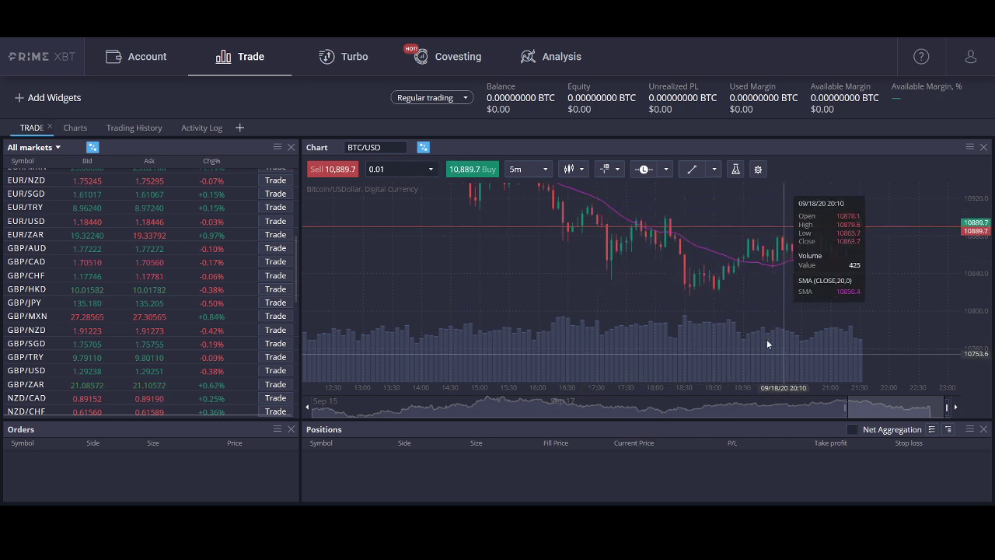
scroll(674, 305, "down", 1)
scroll(777, 248, "down", 2)
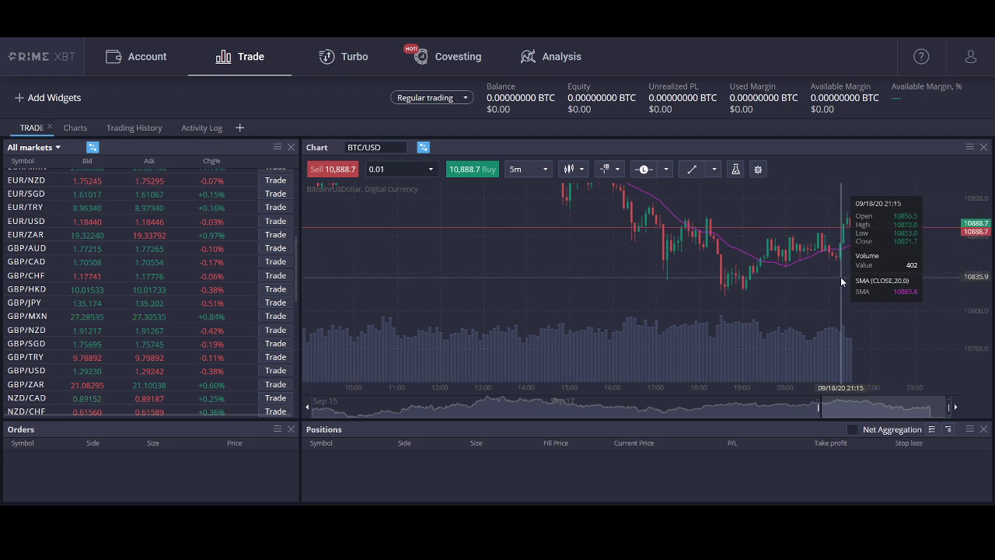
scroll(815, 296, "up", 2)
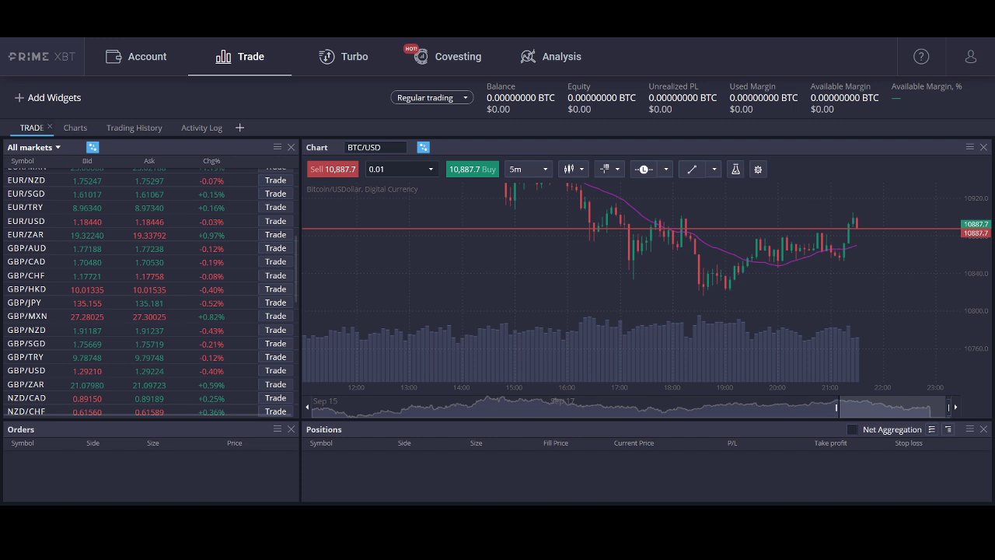
scroll(728, 285, "up", 4)
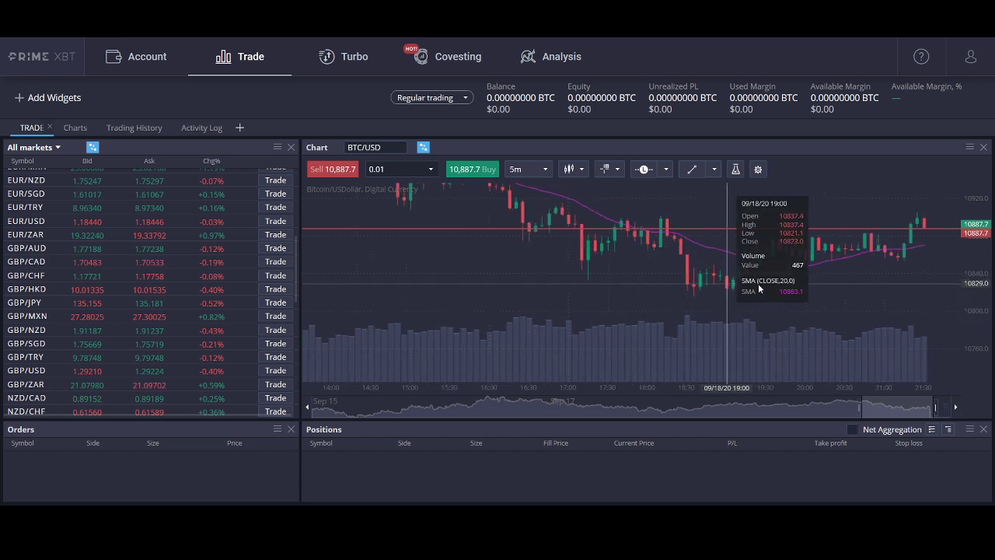
scroll(834, 294, "down", 1)
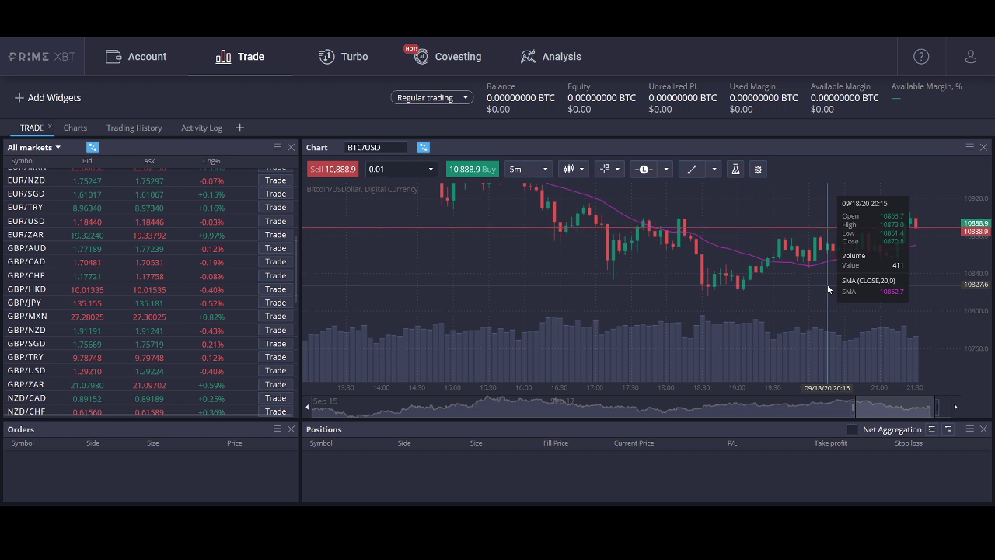
scroll(828, 290, "down", 1)
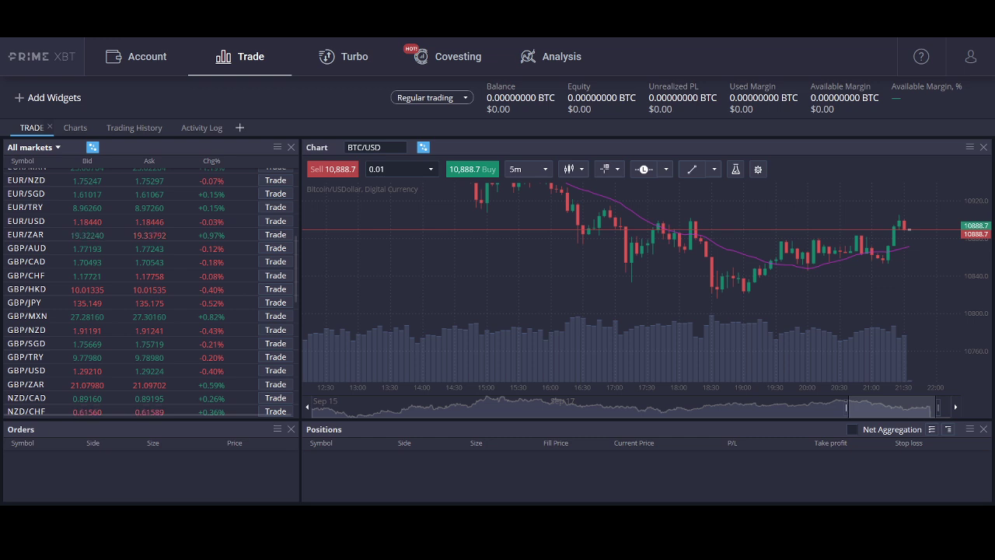
Step: Browse the All markets list, covering the crypto, forex and metal pairs with their bid and ask prices
scroll(98, 279, "down", 5)
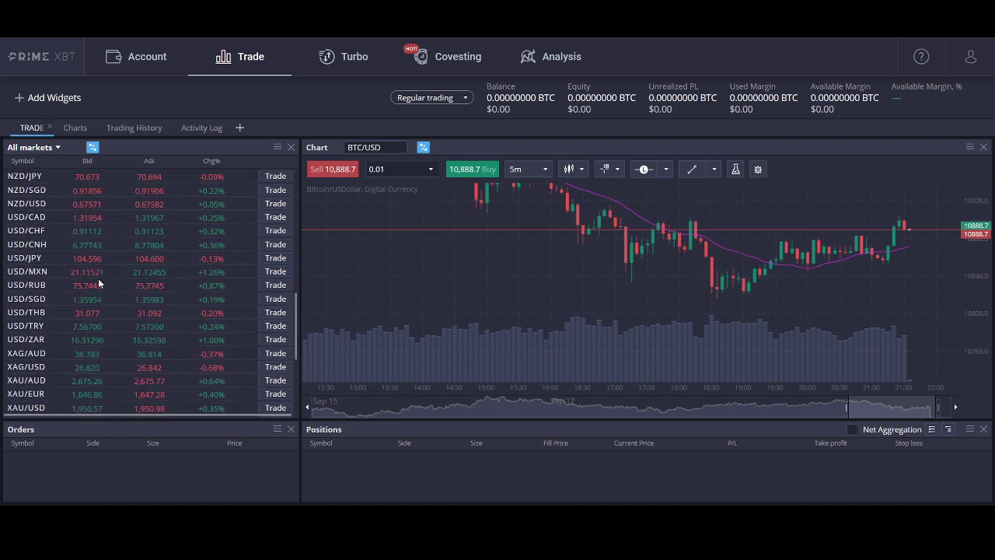
scroll(98, 279, "down", 4)
scroll(100, 278, "up", 7)
scroll(99, 281, "up", 8)
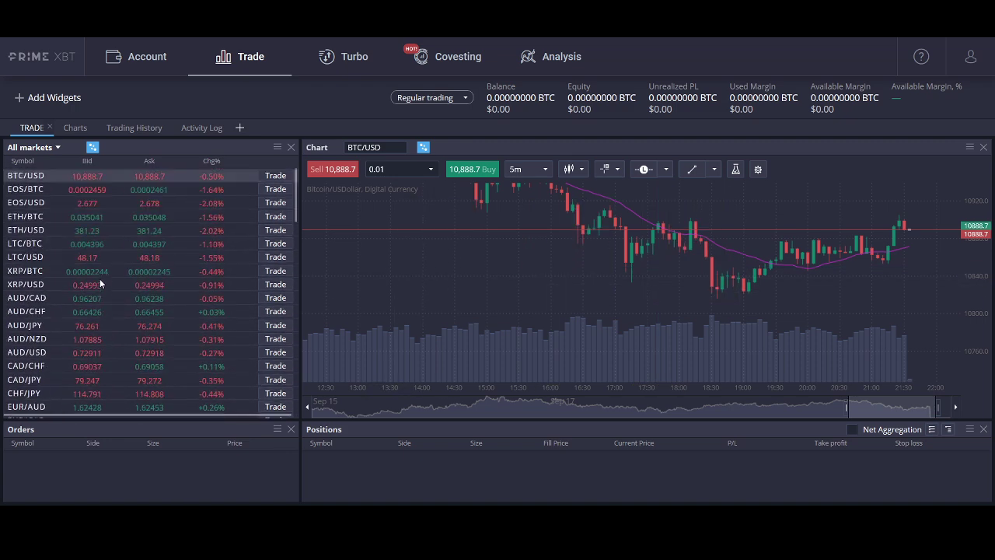
scroll(99, 278, "down", 10)
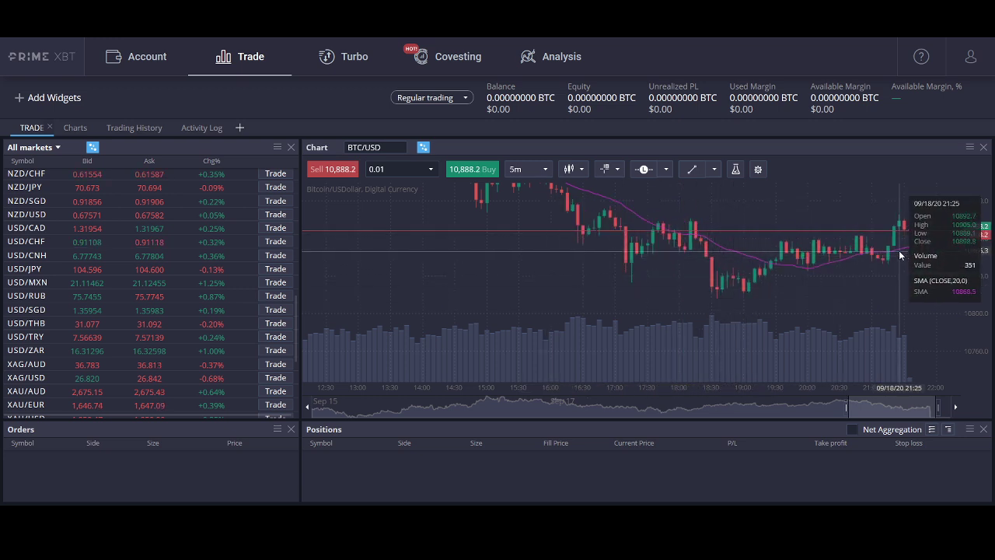
Step: Narrow the BTC/USD chart's time range and extend its end past the latest candles
scroll(797, 303, "up", 3)
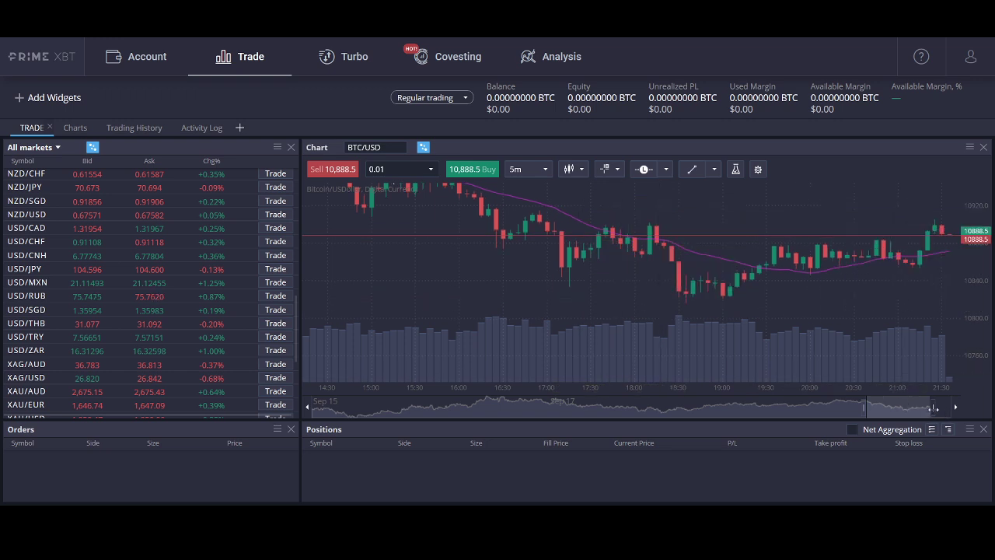
left_click_drag(933, 407, 948, 407)
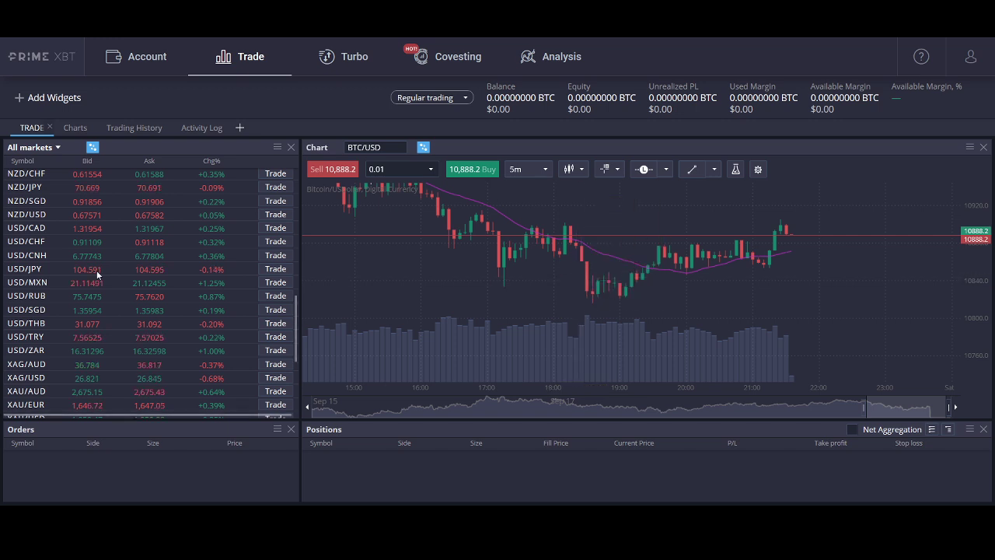
Step: Review the commodity and stock index markets in the All markets list, and open the Turbo page
scroll(95, 262, "down", 3)
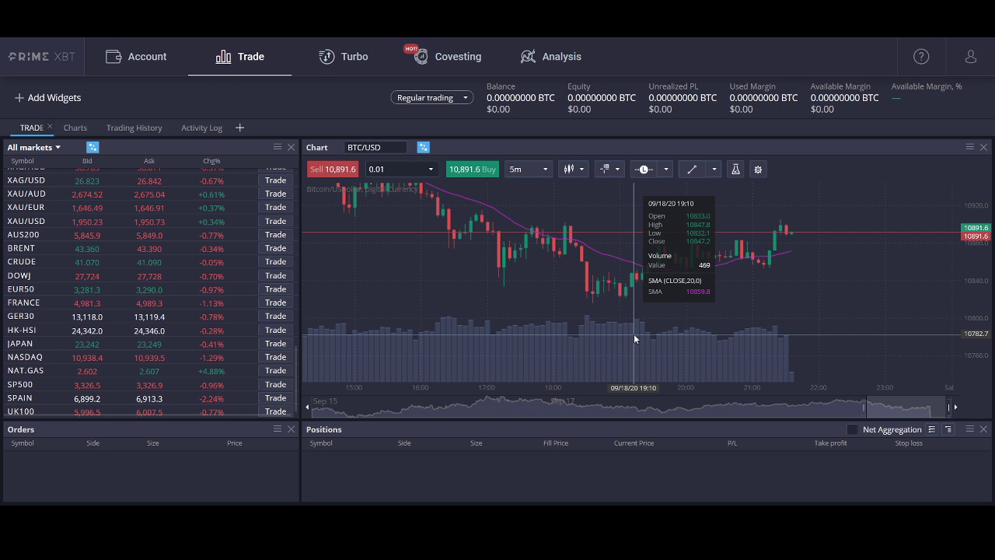
left_click(343, 56)
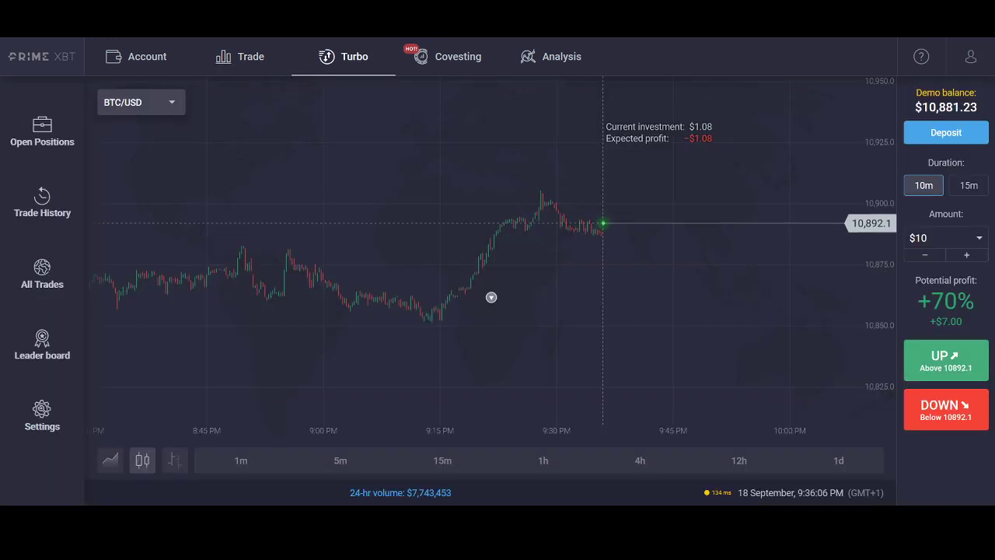